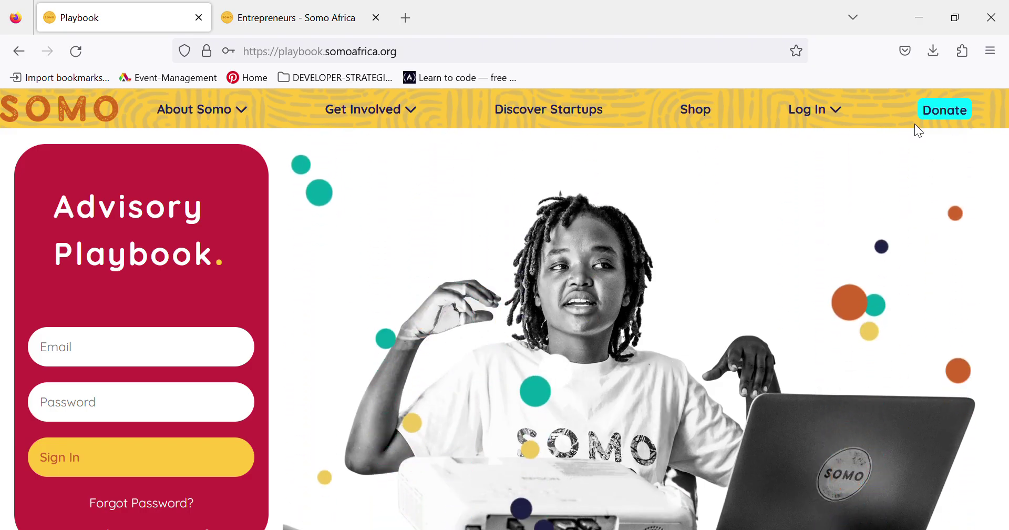
- Sign in to Somo Advisory Playbook as the advisor using Firefox's autofilled credentials
left_click(123, 355)
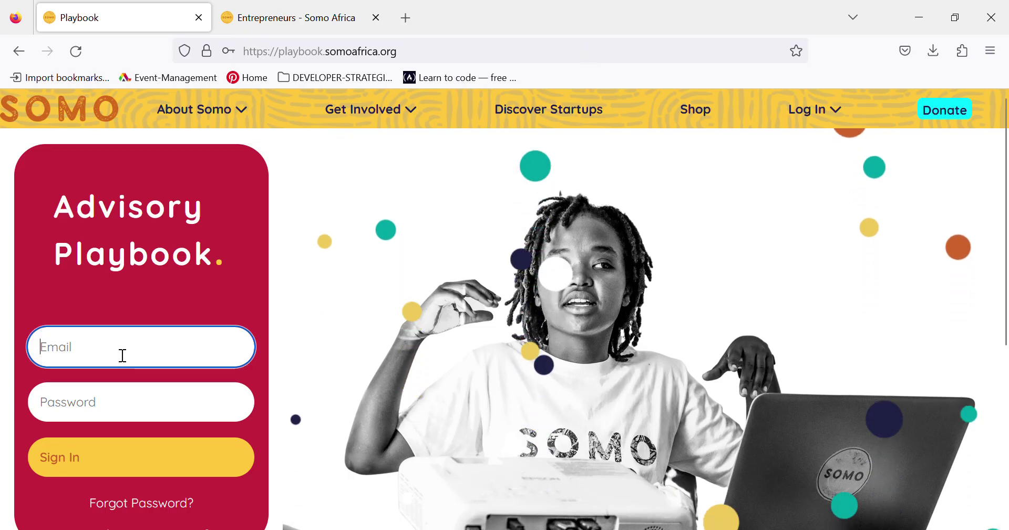
left_click(113, 390)
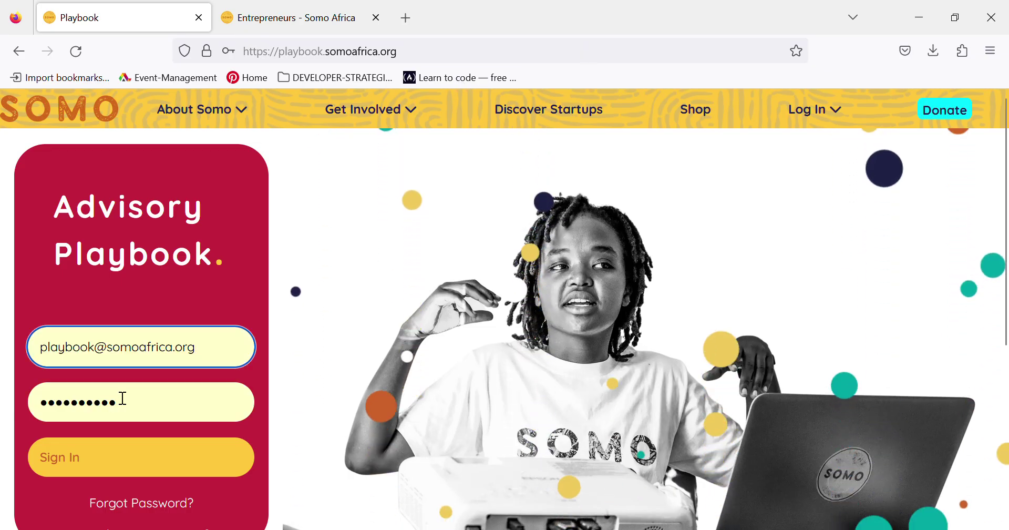
left_click(74, 459)
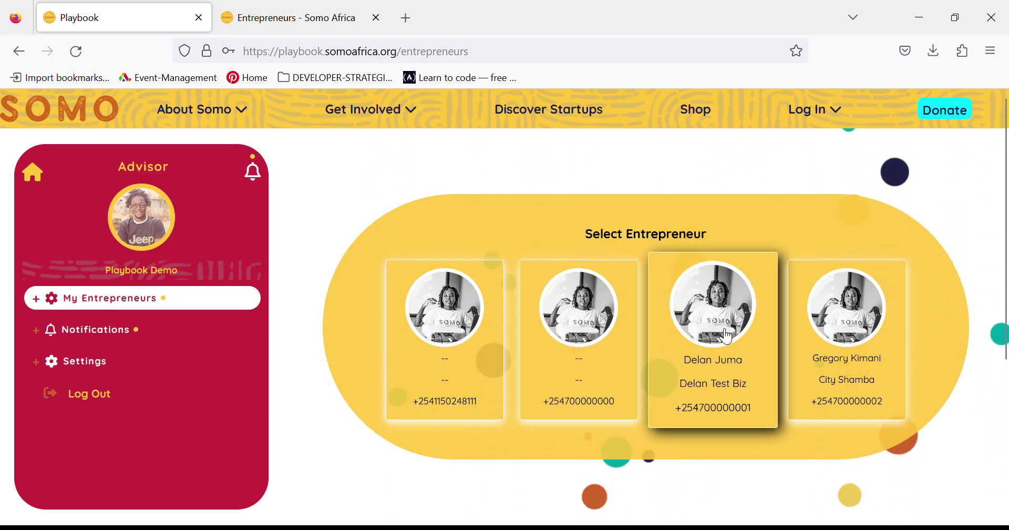
- Open Delan Test Biz, then Women's Playbook > 3 Growth > 3.2 Networking
left_click(721, 369)
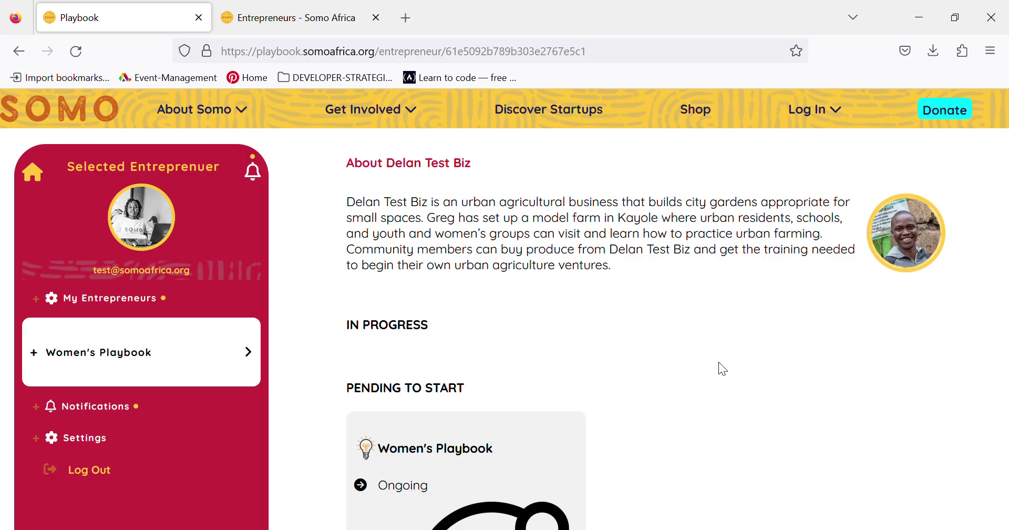
left_click(131, 363)
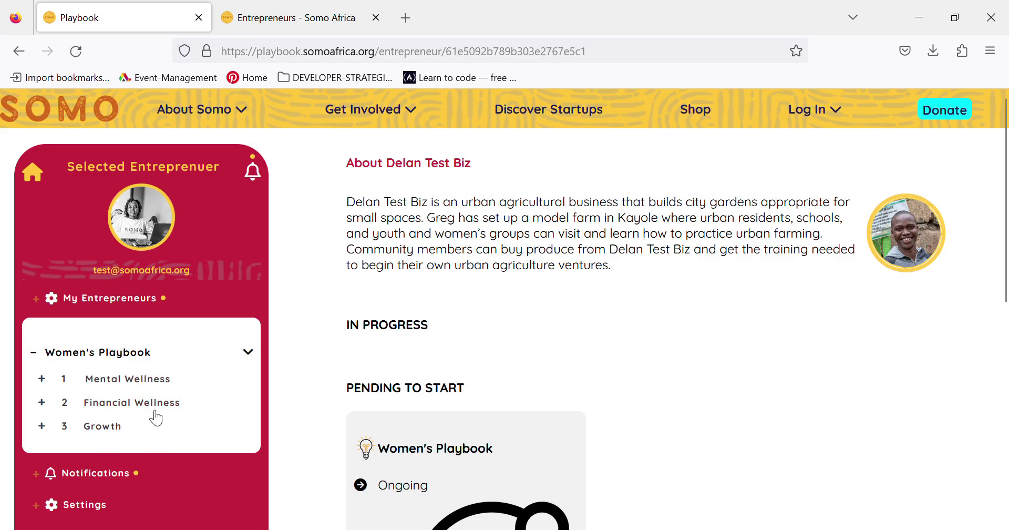
left_click(102, 426)
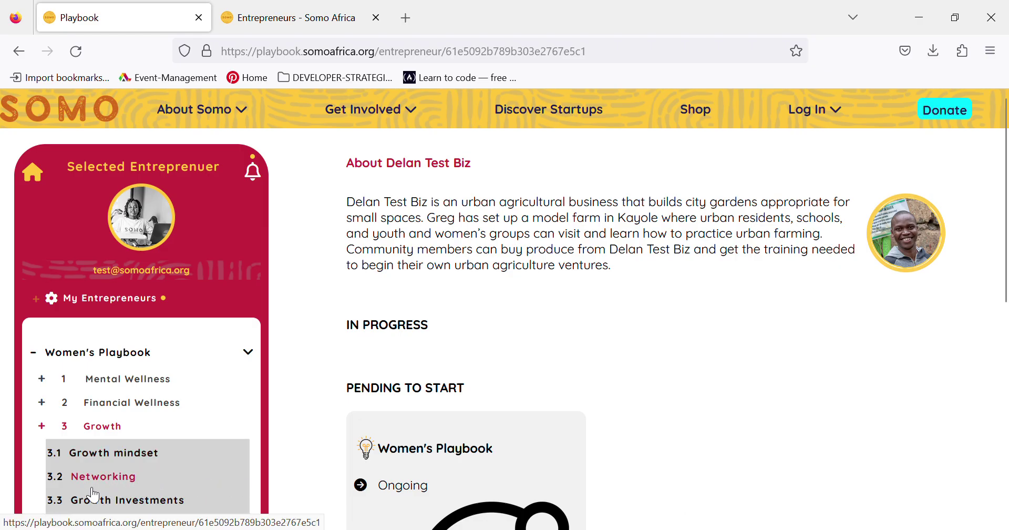
left_click(121, 482)
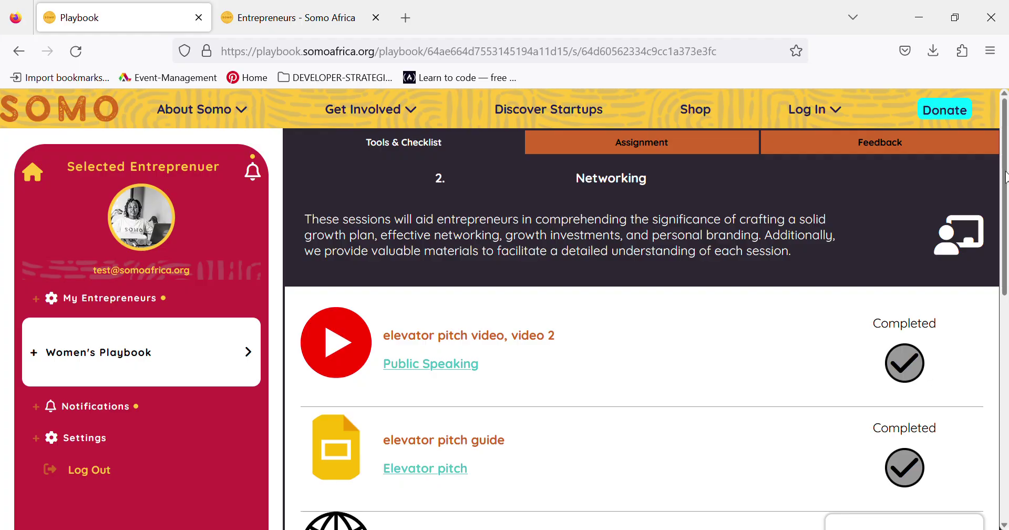
scroll(1006, 177, "down", 1)
scroll(1005, 173, "up", 1)
left_click_drag(1006, 171, 1006, 217)
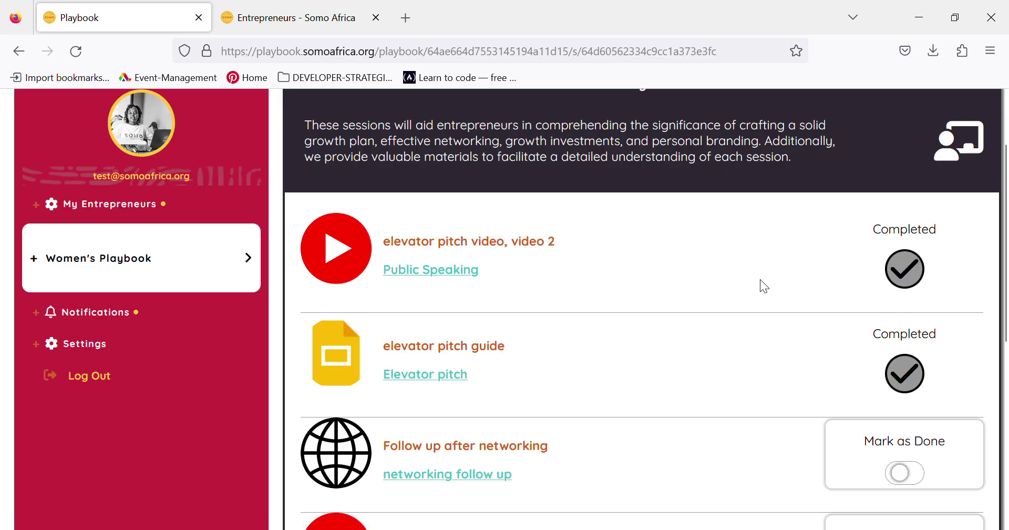
left_click_drag(1006, 231, 1006, 282)
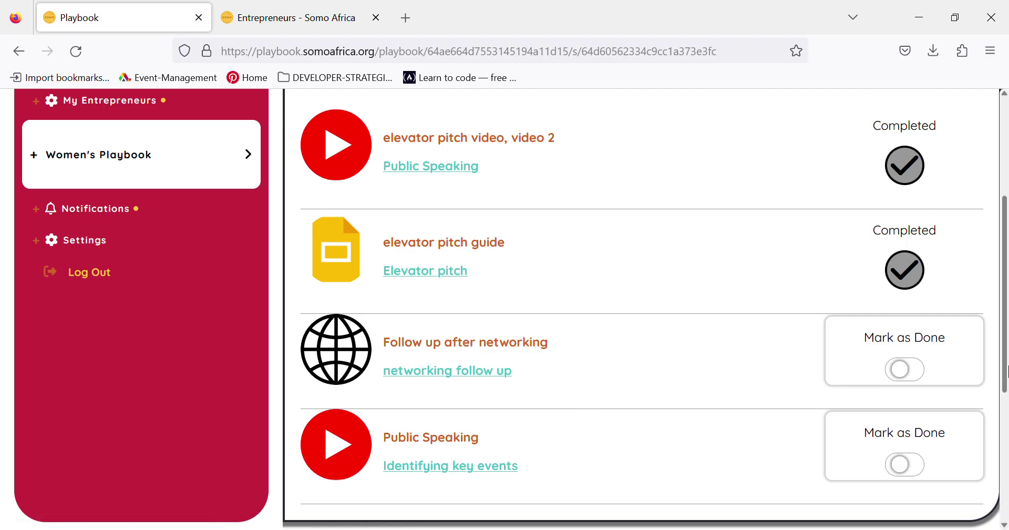
left_click_drag(1006, 331, 1006, 359)
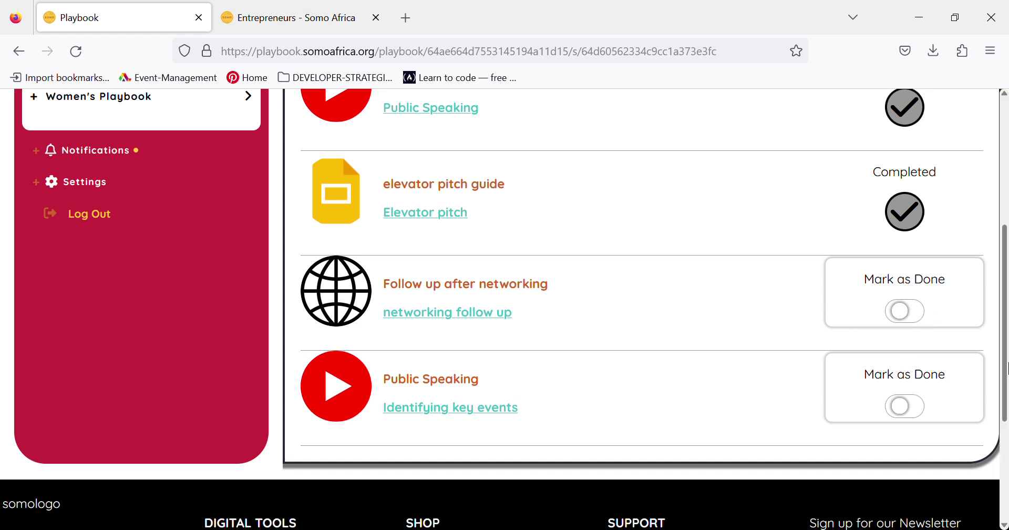
left_click_drag(1007, 352, 996, 219)
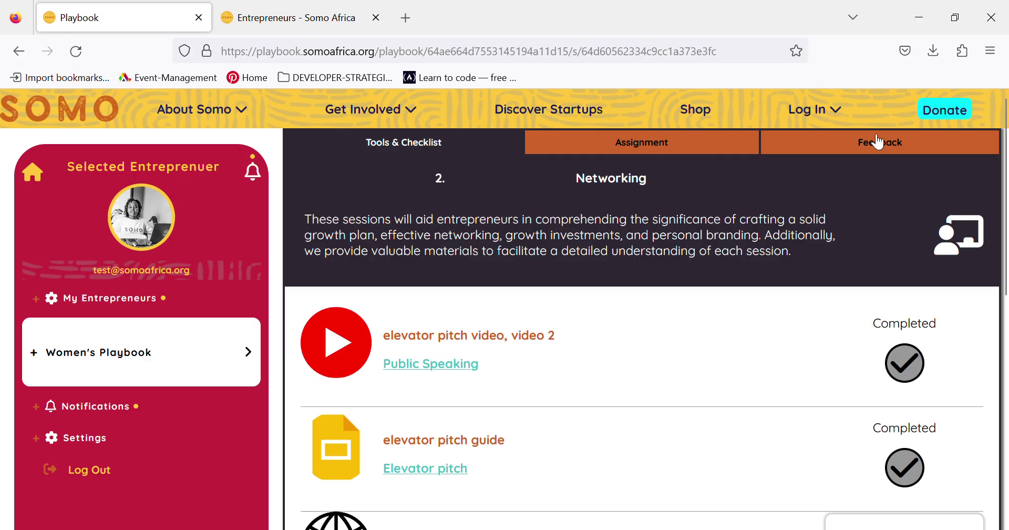
- Log in to the Somo Africa entrepreneur portal with the entrepreneur's e-mail and password
left_click(312, 22)
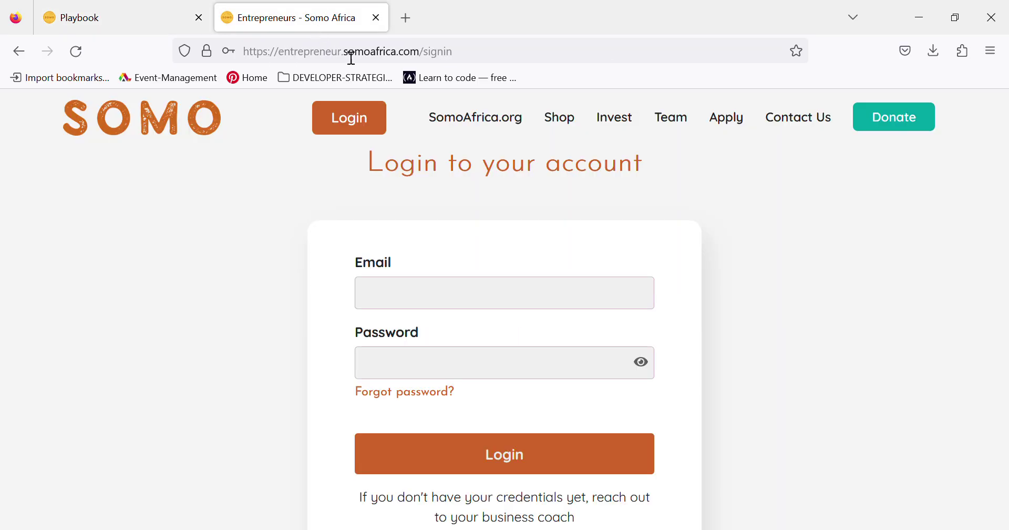
left_click(394, 299)
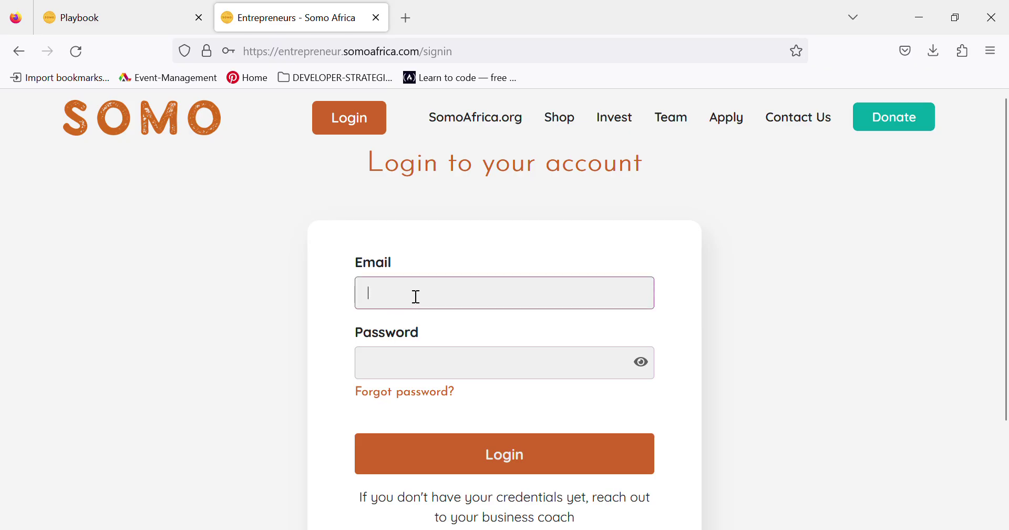
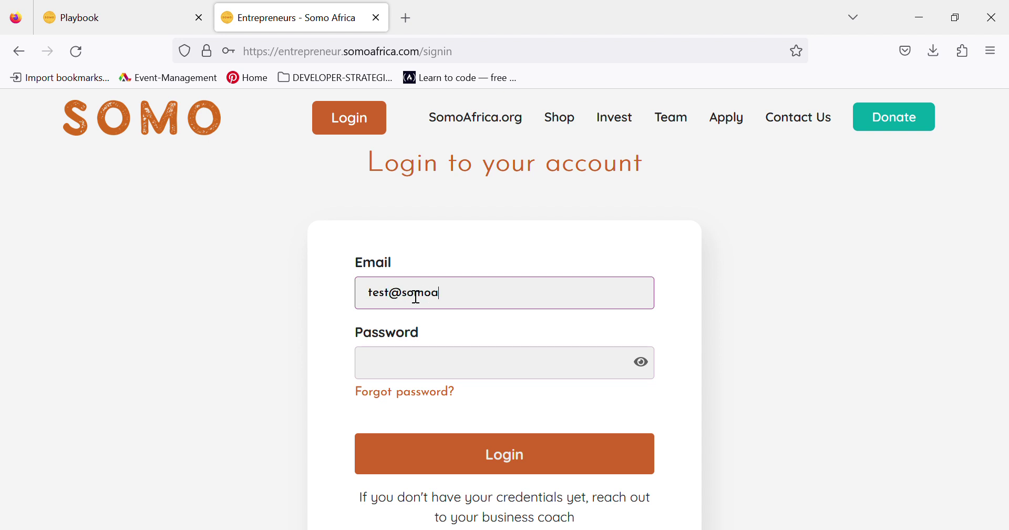
key("Return")
left_click(401, 356)
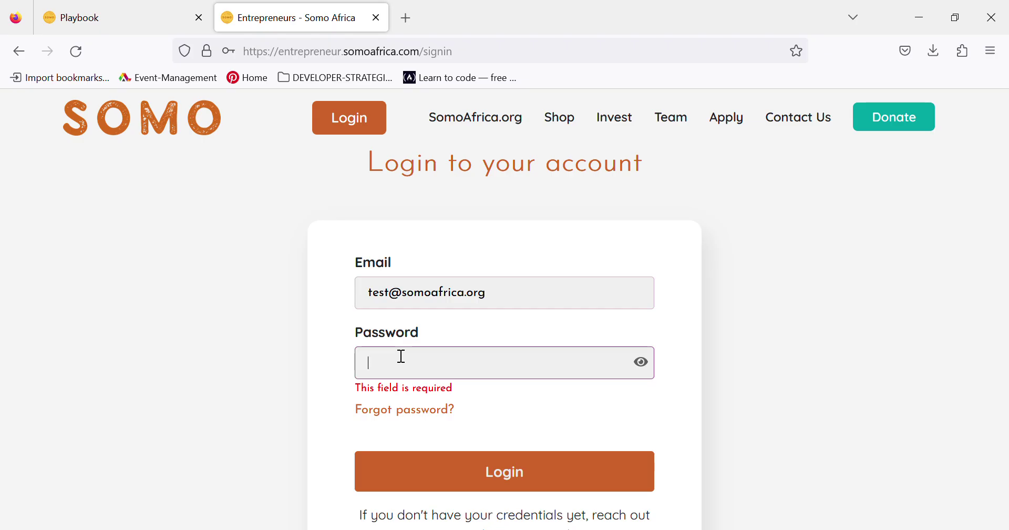
type("••••••")
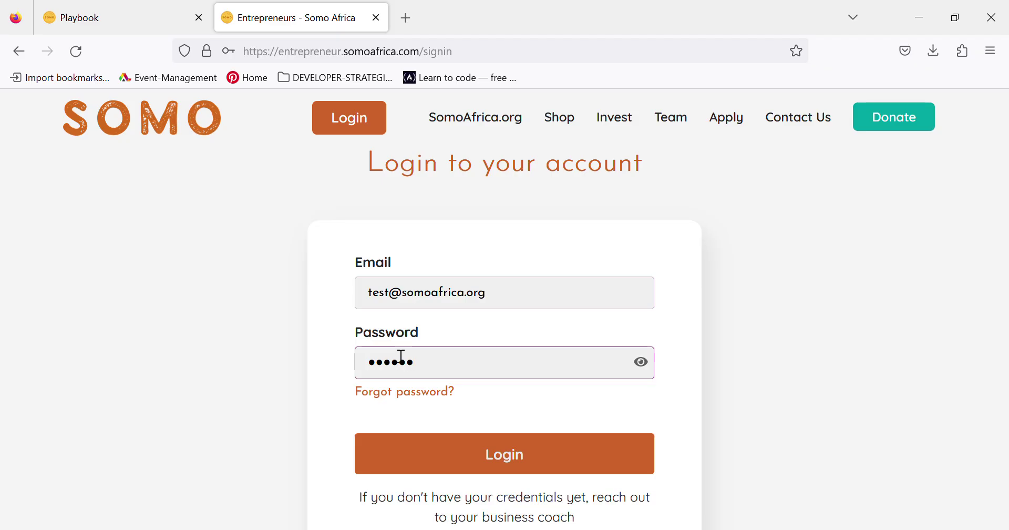
type("••")
left_click(435, 454)
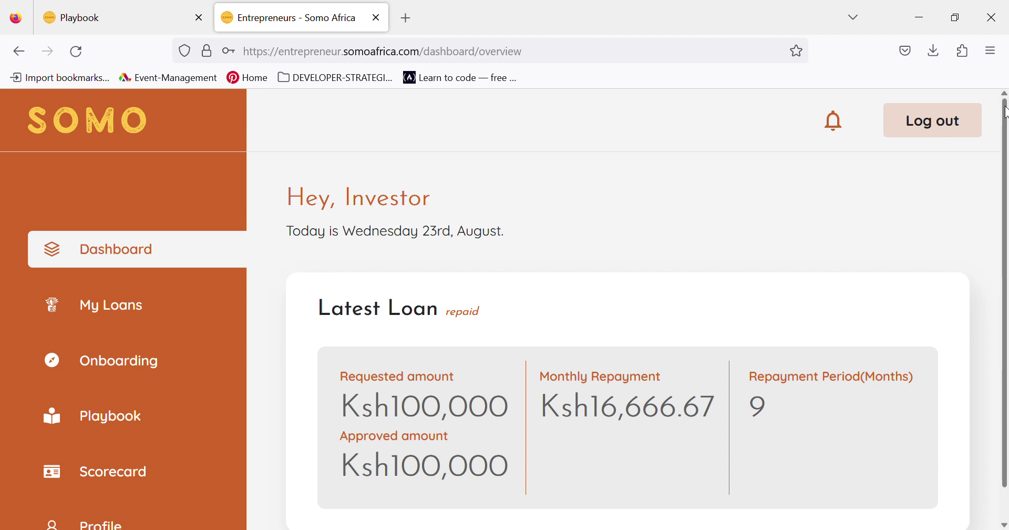
- Open the Playbook section and list the entrepreneur's advisors
left_click_drag(1006, 108, 1005, 161)
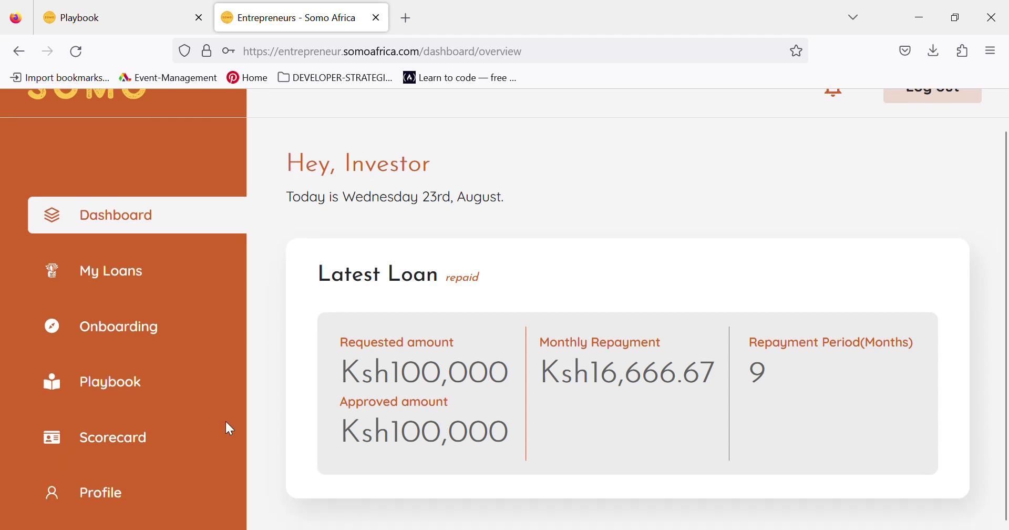
left_click(123, 382)
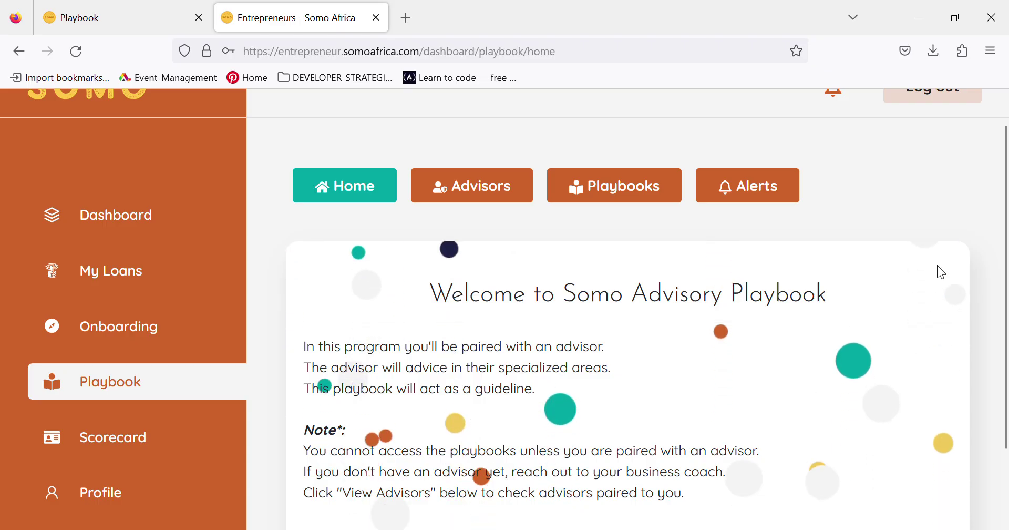
left_click_drag(1007, 199, 1001, 236)
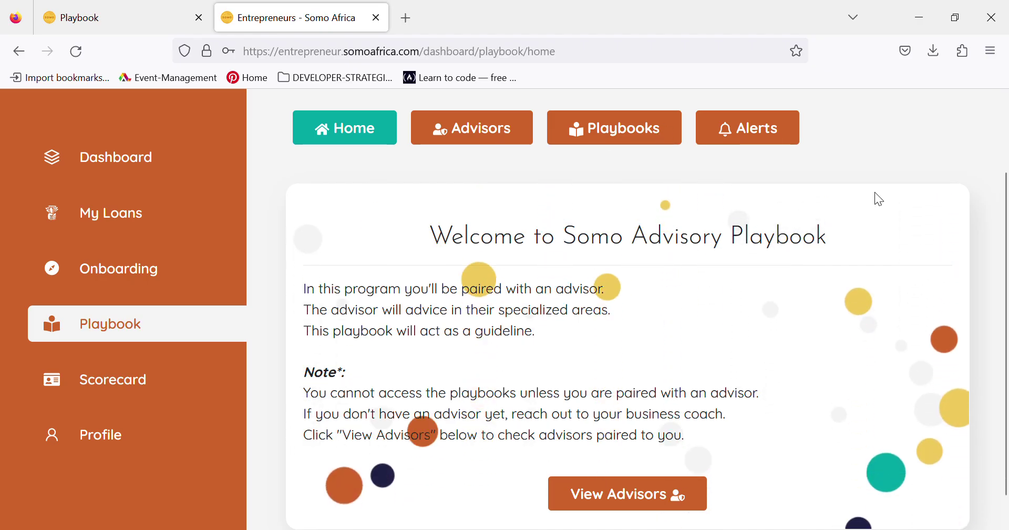
left_click_drag(1007, 245, 1006, 273)
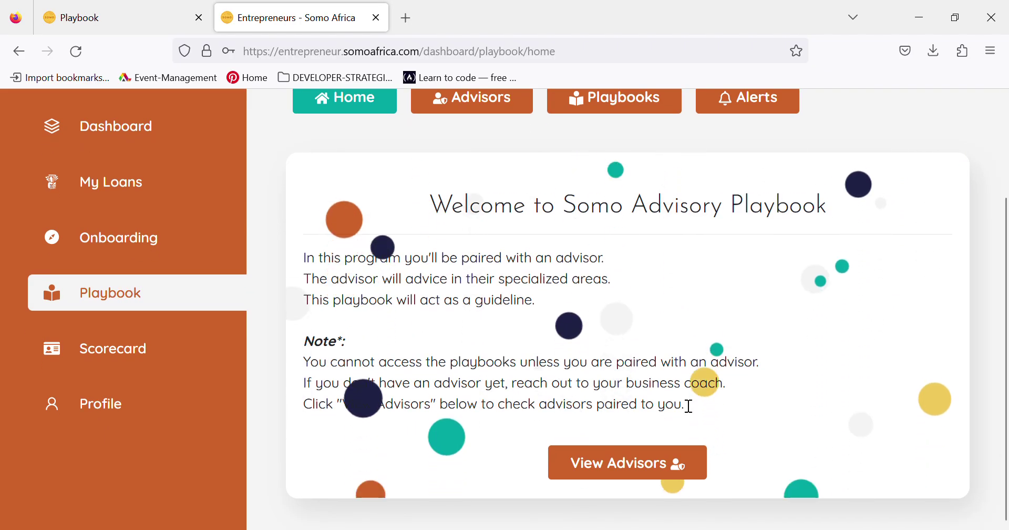
left_click(605, 468)
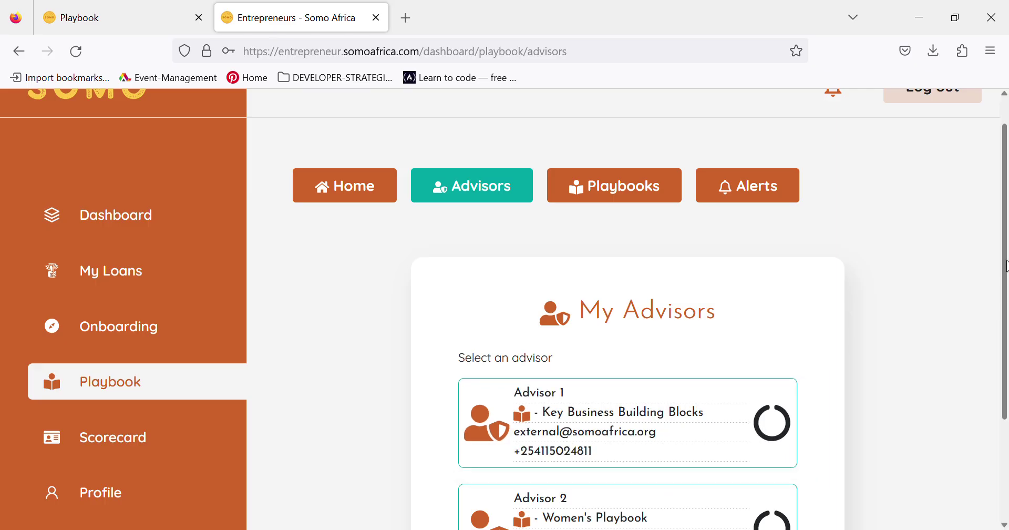
- Select the Advisor 2 (Women's Playbook) card to bring up My Playbooks
left_click_drag(1005, 266, 1006, 378)
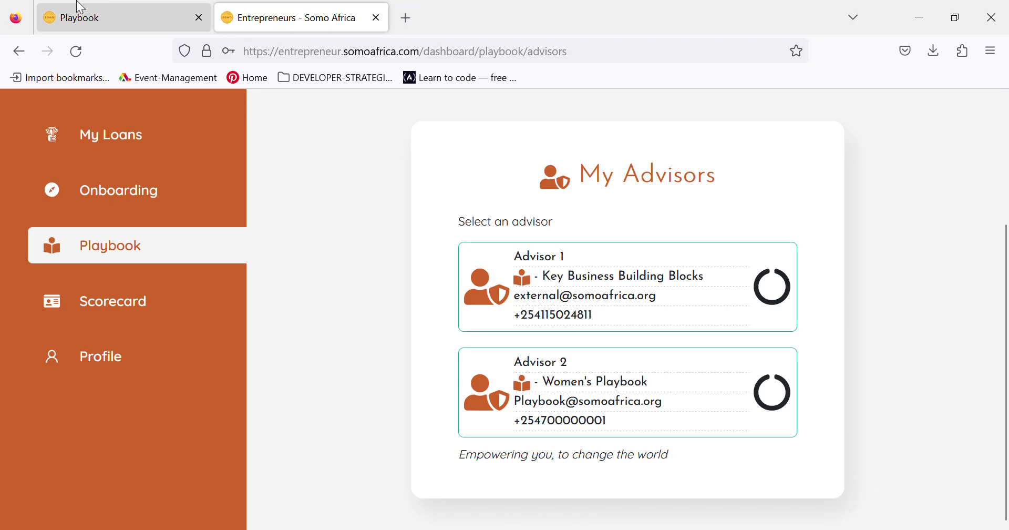
left_click(95, 17)
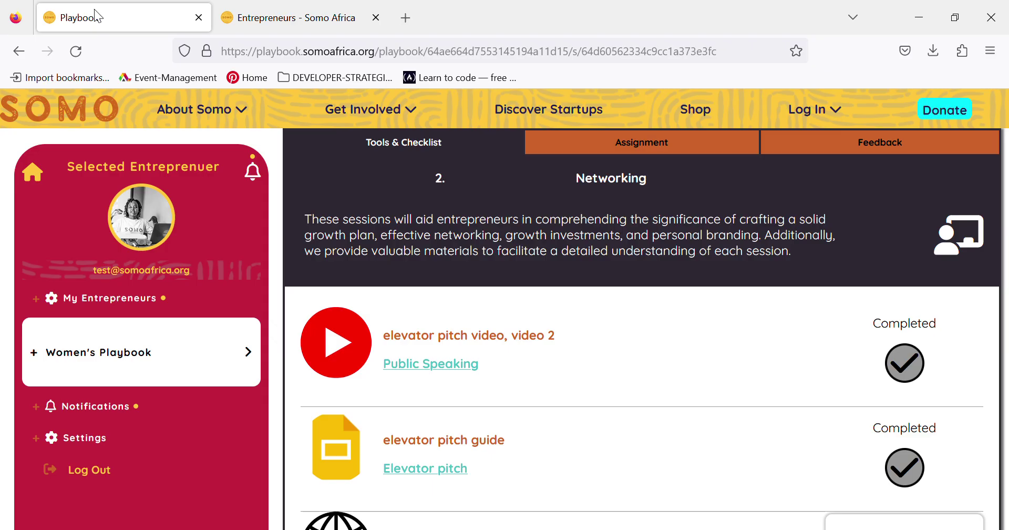
left_click(272, 26)
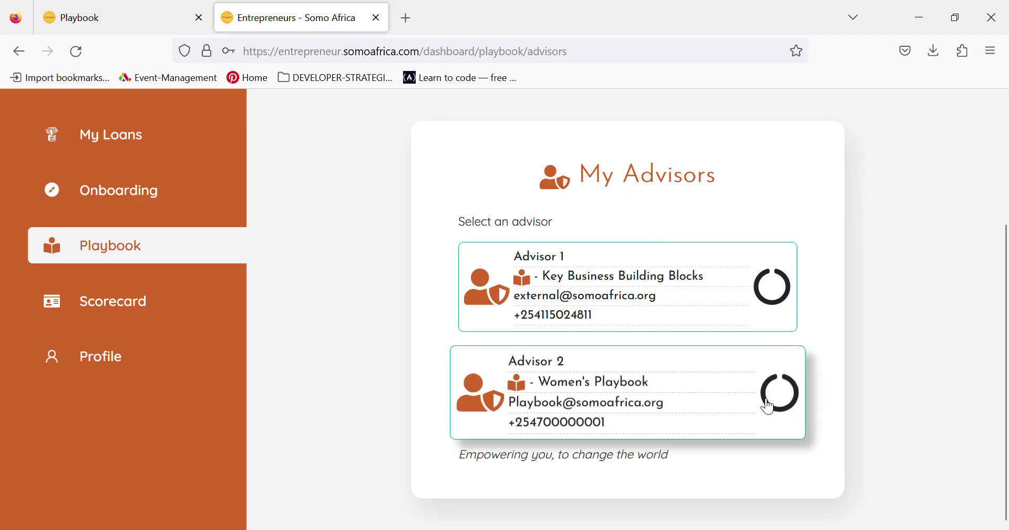
left_click(595, 386)
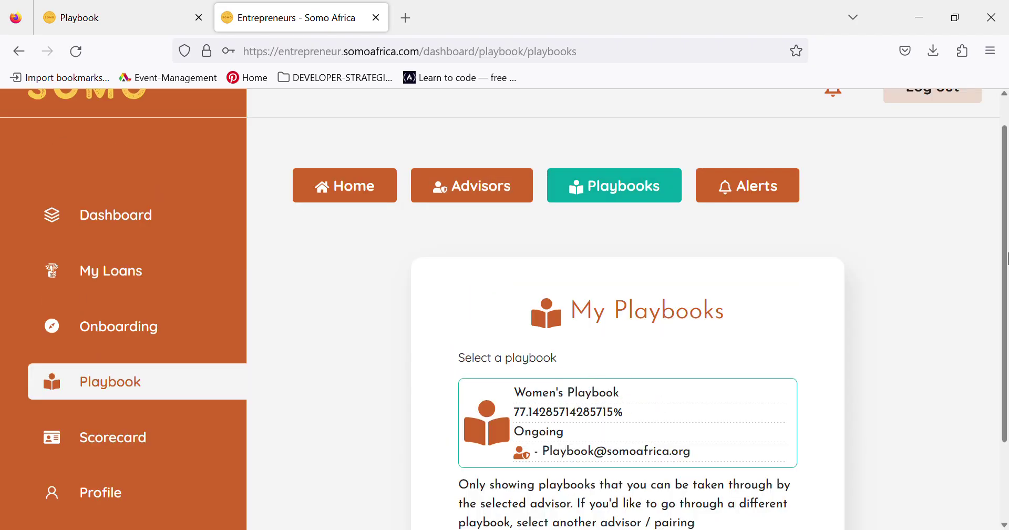
- Open the Women's Playbook, its Growth chapter, and the Networking session card
scroll(1007, 241, "down", 2)
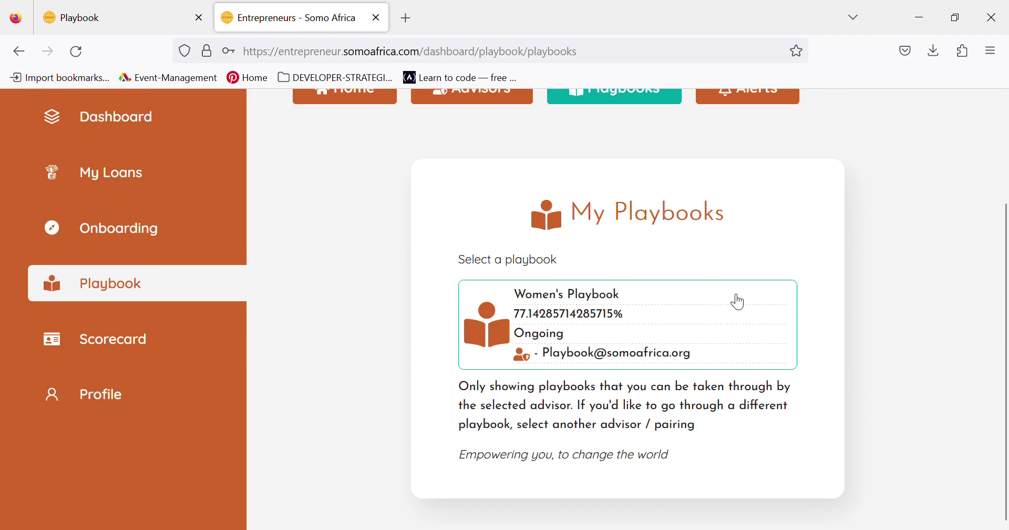
left_click(569, 318)
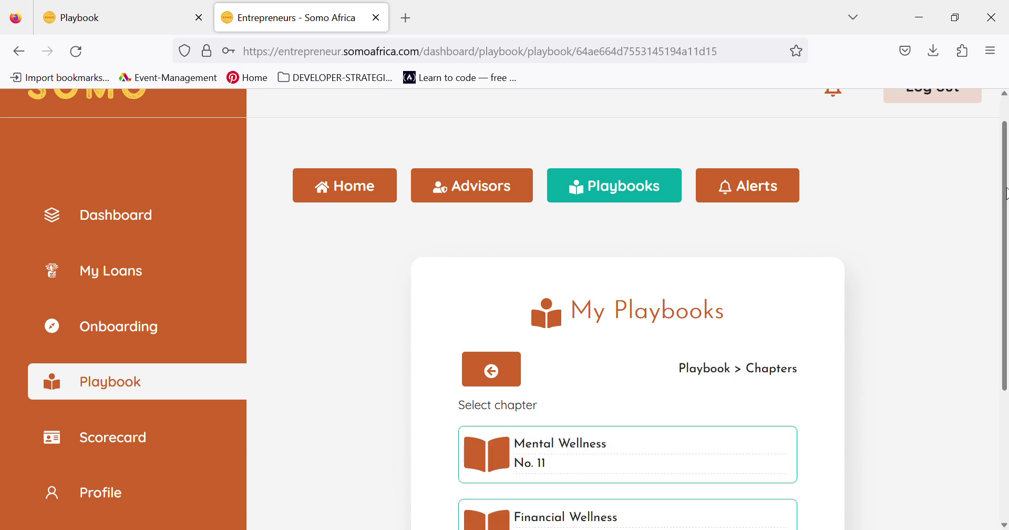
left_click_drag(1007, 193, 1007, 324)
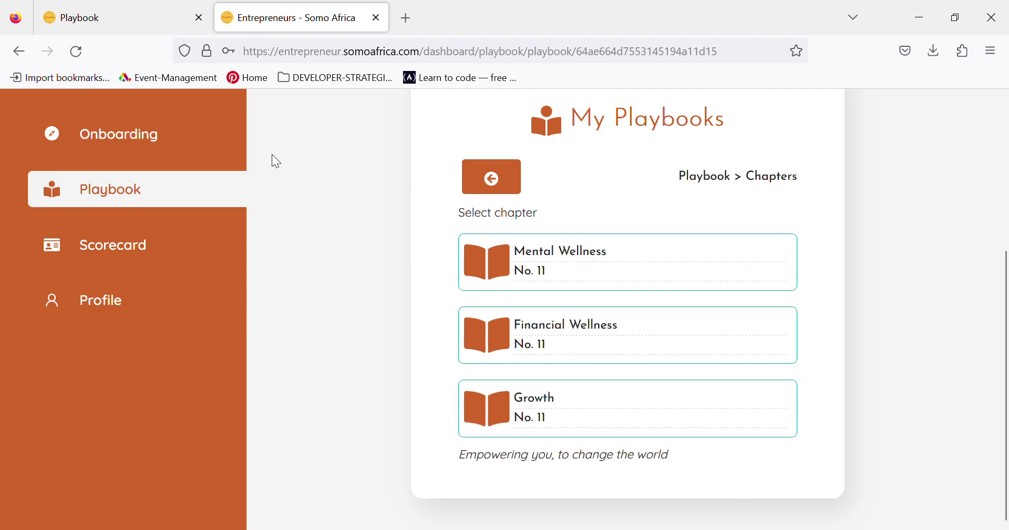
left_click(542, 415)
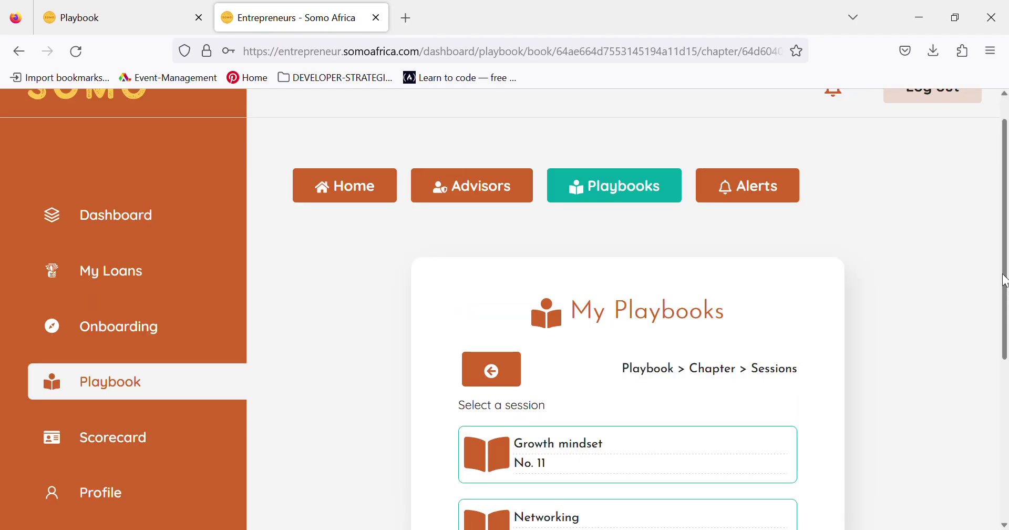
scroll(1004, 280, "down", 3)
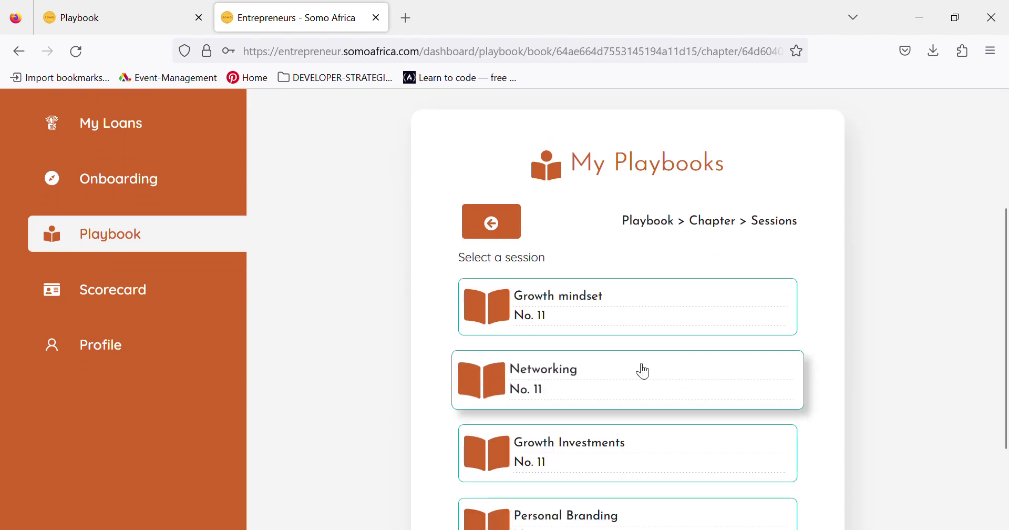
left_click(566, 394)
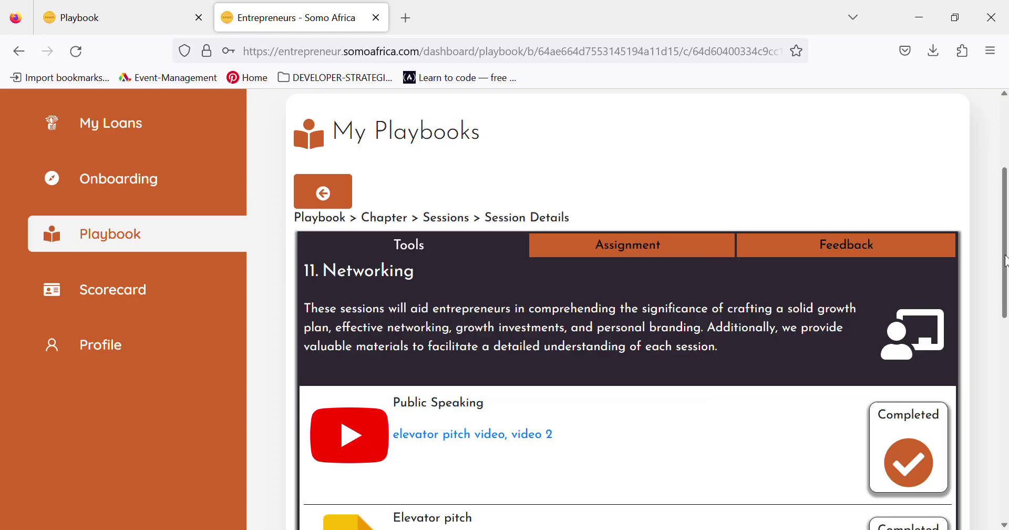
- Compare with the advisor's Networking page, then review the session's item statuses in the portal
left_click_drag(1005, 240, 1007, 315)
left_click(103, 16)
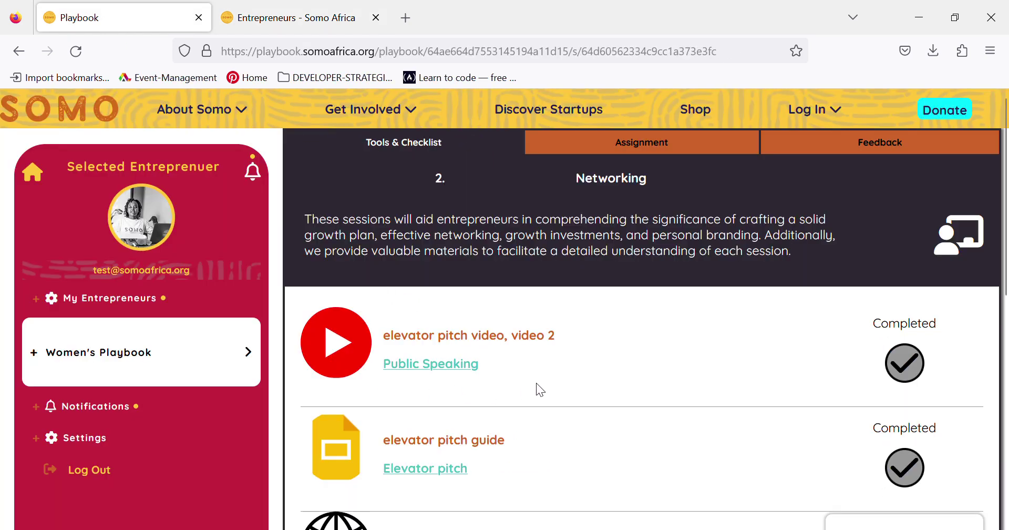
left_click(286, 16)
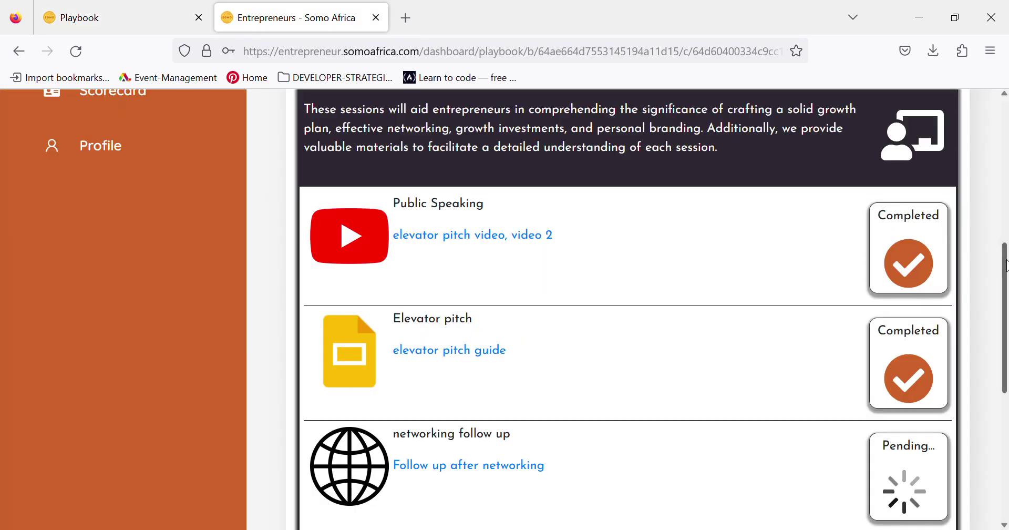
scroll(990, 207, "up", 3)
scroll(983, 189, "up", 1)
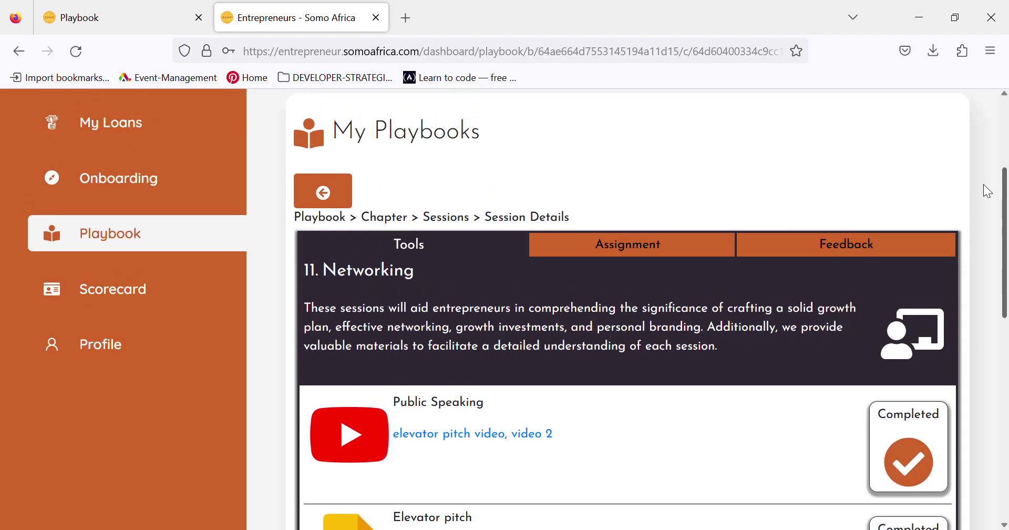
scroll(983, 216, "down", 2)
scroll(992, 237, "down", 2)
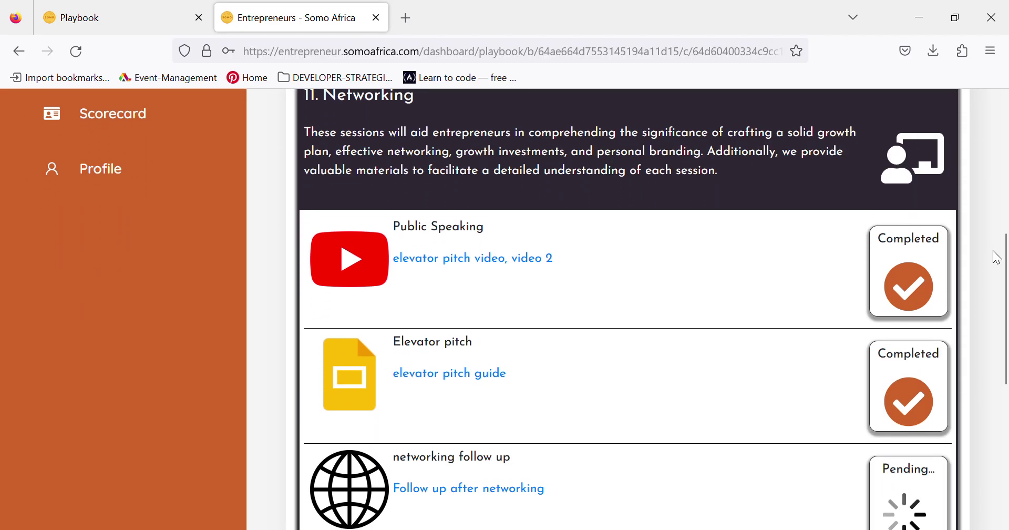
- Toggle Mark as Done for Follow up after networking on the advisor's Networking page
left_click(119, 16)
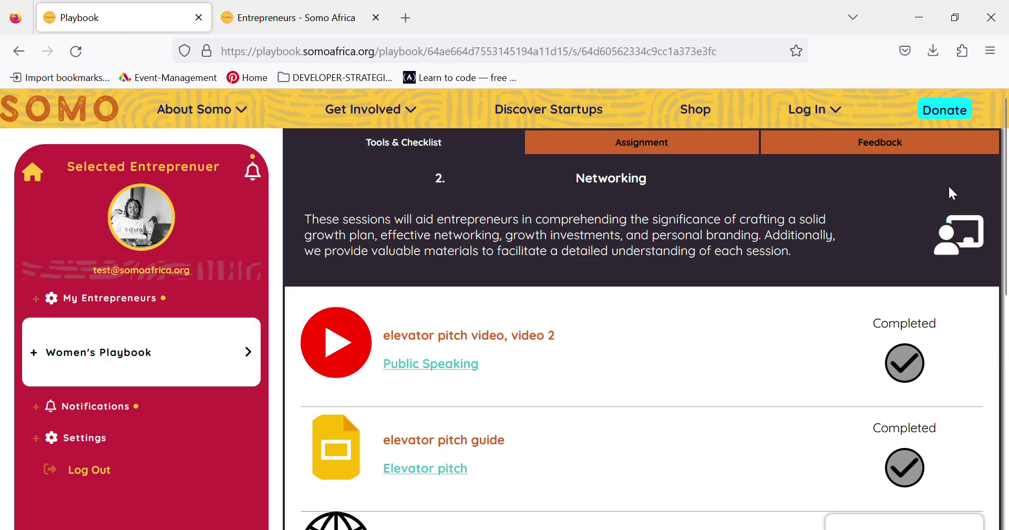
left_click_drag(1005, 179, 1008, 298)
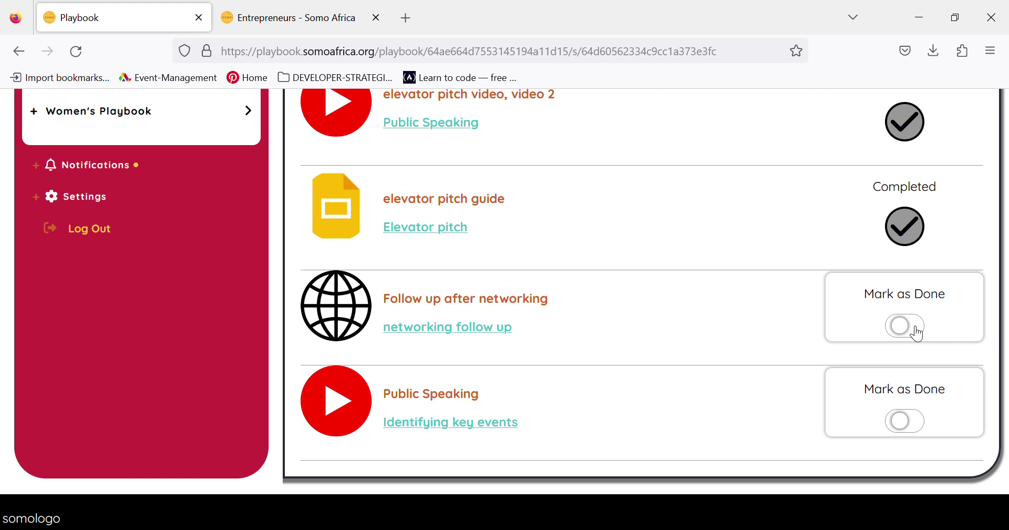
left_click(907, 327)
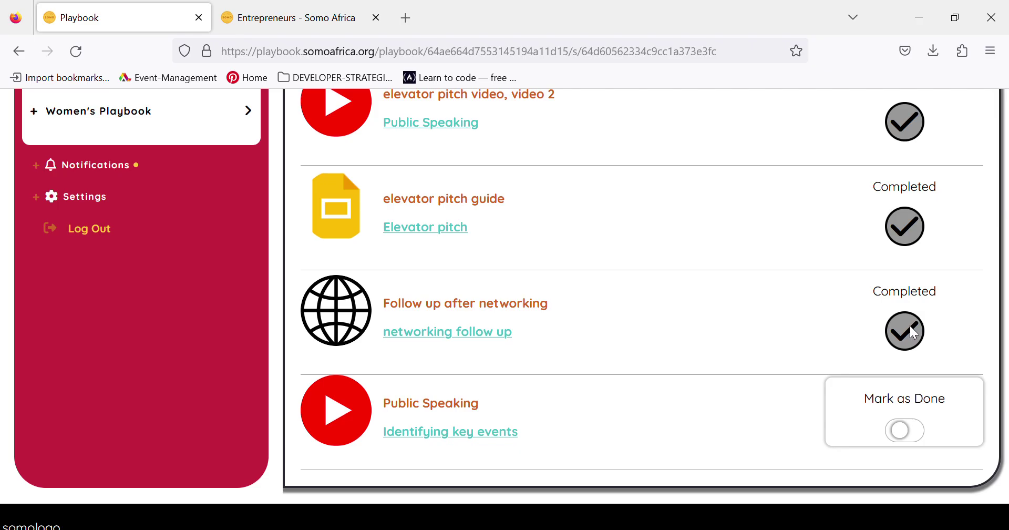
left_click(290, 26)
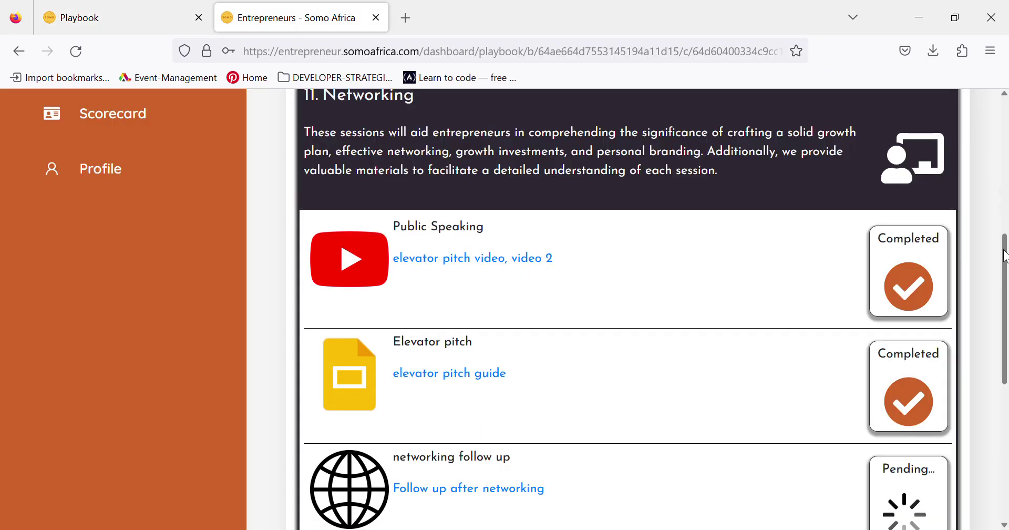
- Reload the entrepreneur portal and confirm networking follow up now shows Completed
left_click_drag(1006, 256, 1005, 310)
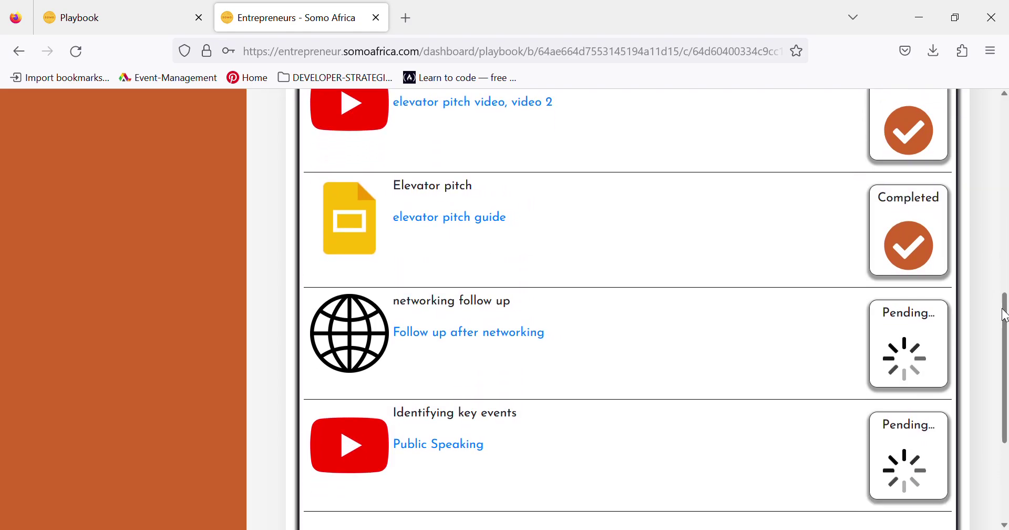
left_click(110, 20)
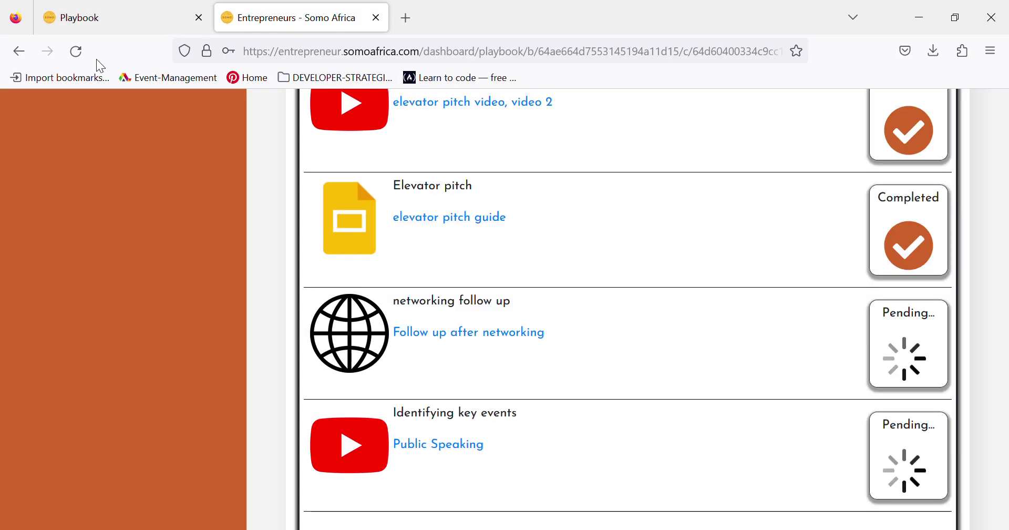
left_click(75, 56)
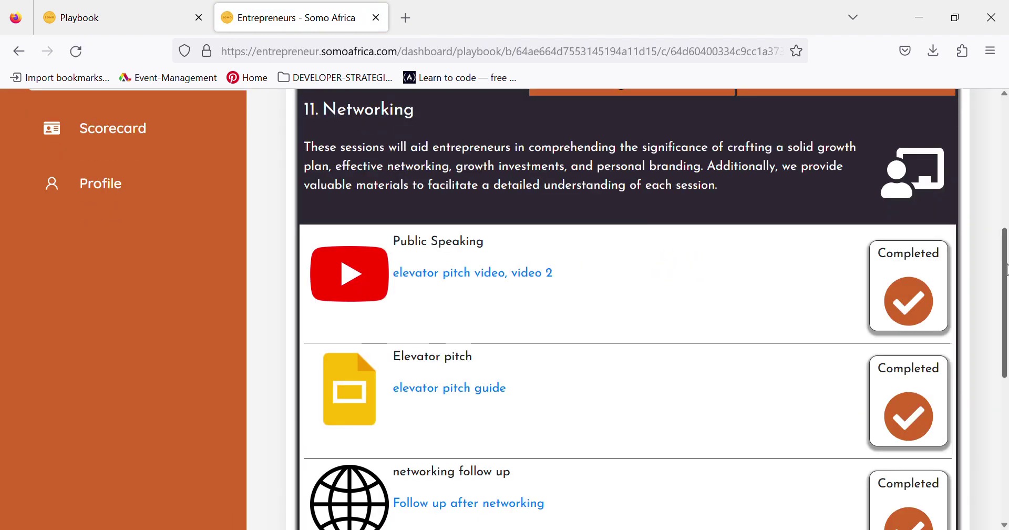
scroll(547, 307, "down", 4)
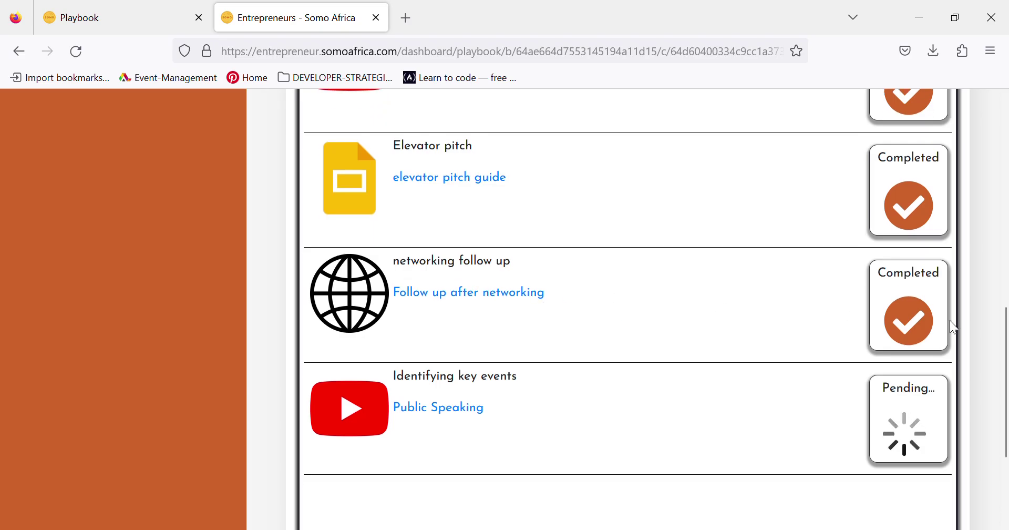
left_click_drag(1006, 339, 859, 76)
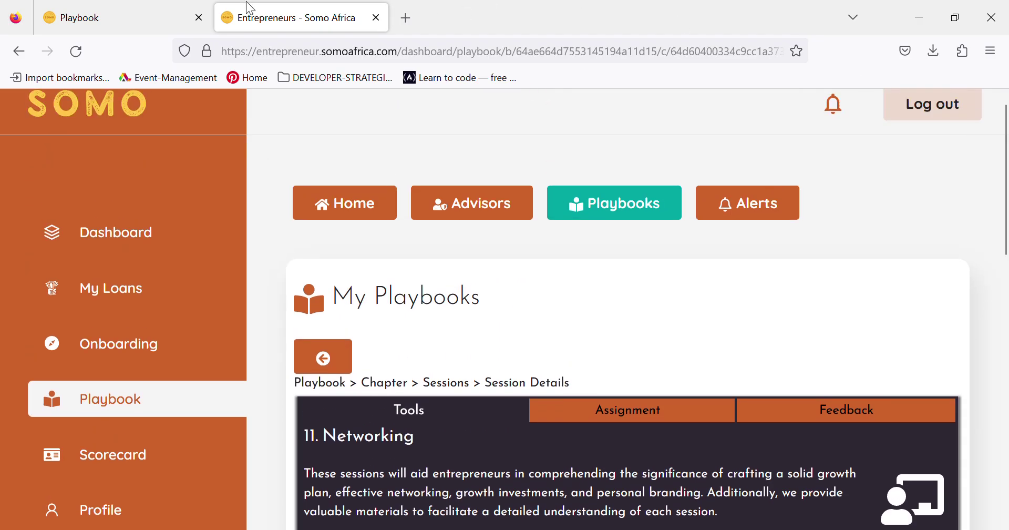
- Start a new assignment in the Networking session titled 'ASSIGNMENT 1', due 08/25/2023
left_click(128, 19)
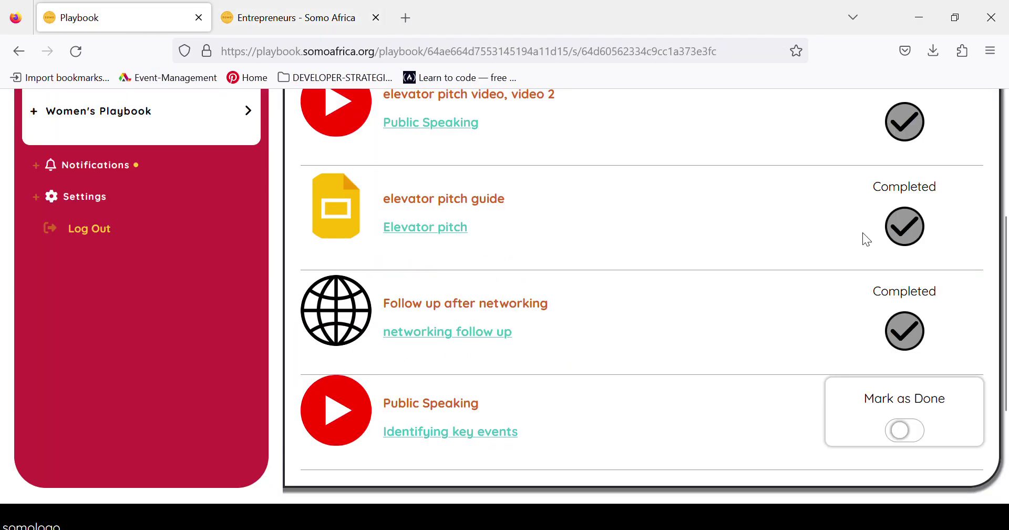
left_click_drag(1002, 223, 1003, 101)
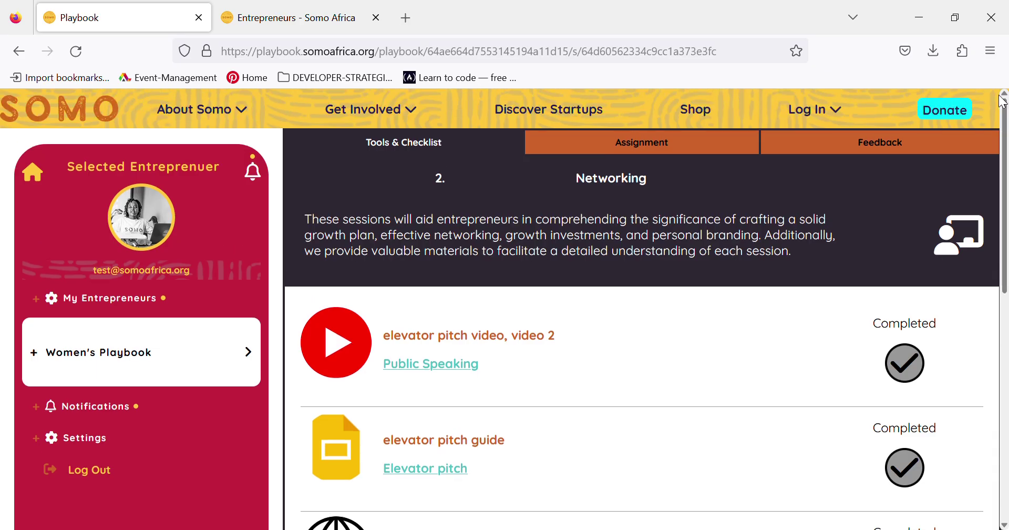
left_click(665, 150)
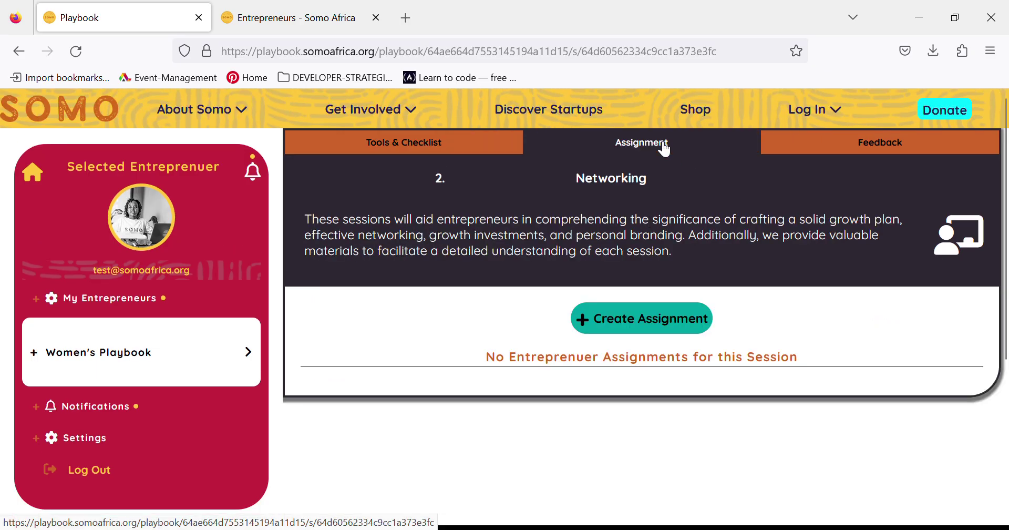
left_click(614, 317)
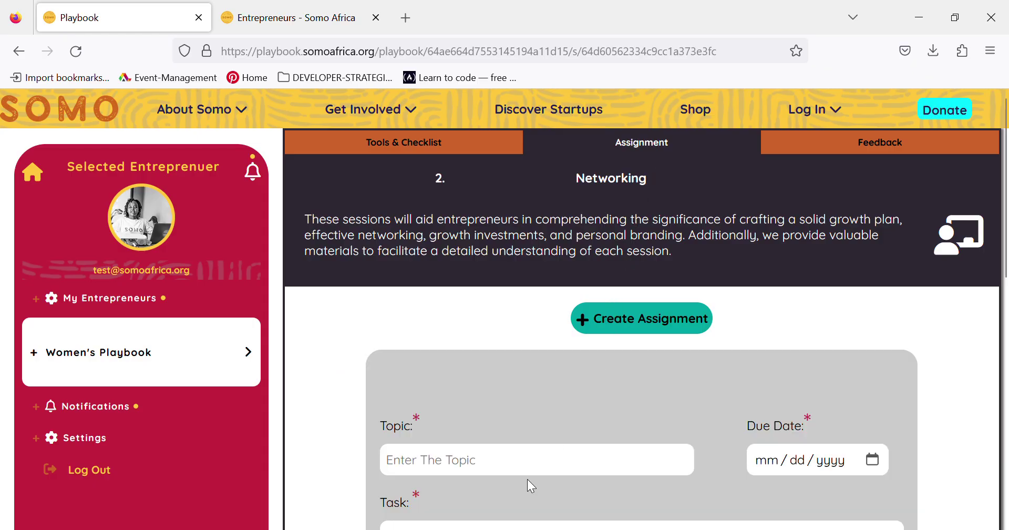
left_click(521, 464)
type("A")
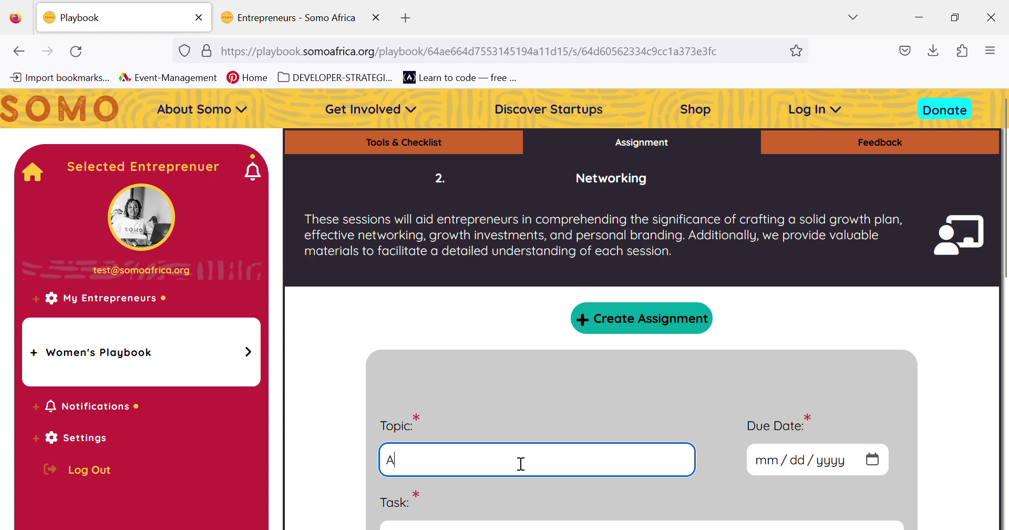
type("SSIGNMENT 1")
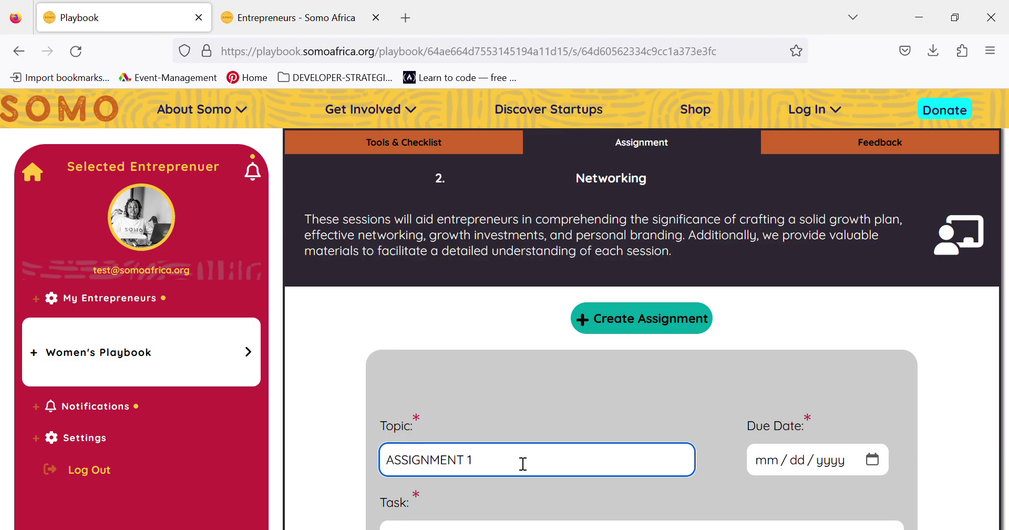
left_click(870, 460)
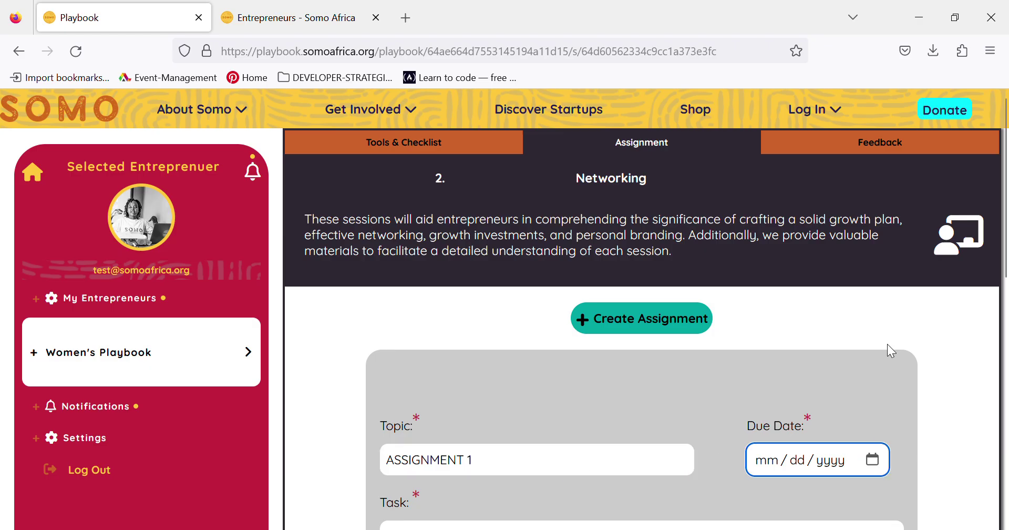
type("08252023")
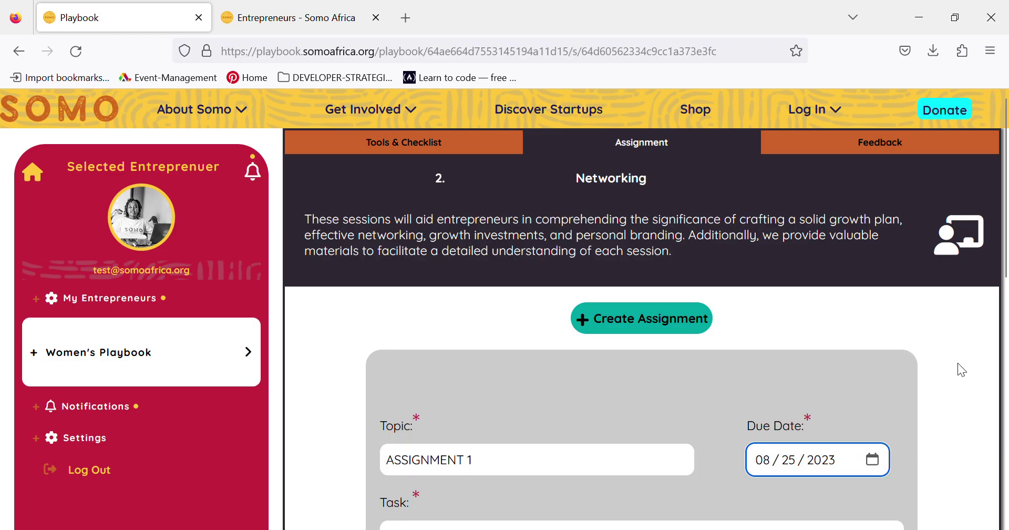
left_click(957, 363)
scroll(958, 362, "down", 3)
scroll(958, 363, "down", 1)
- Enter the task 'This is an assignment', attach the screenshot, and post the assignment
left_click(640, 334)
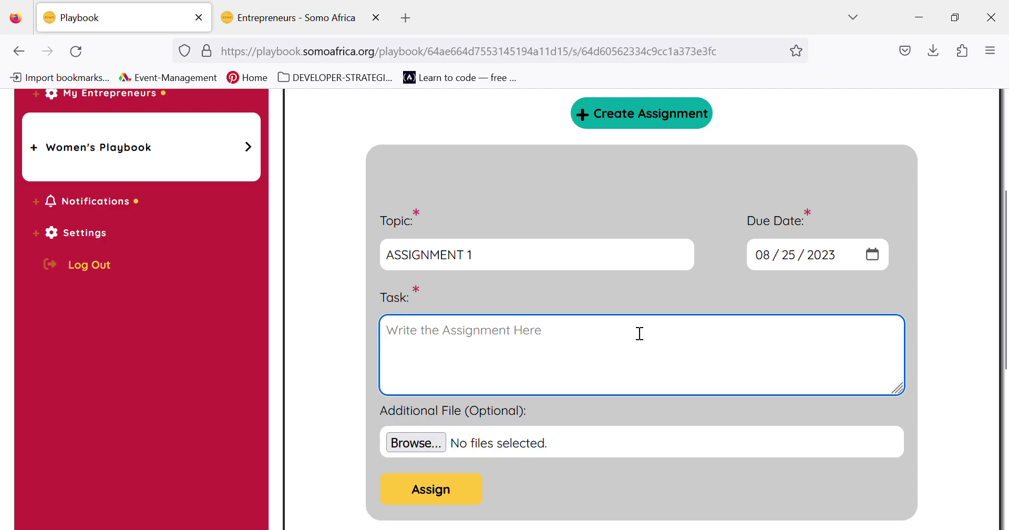
type("THE")
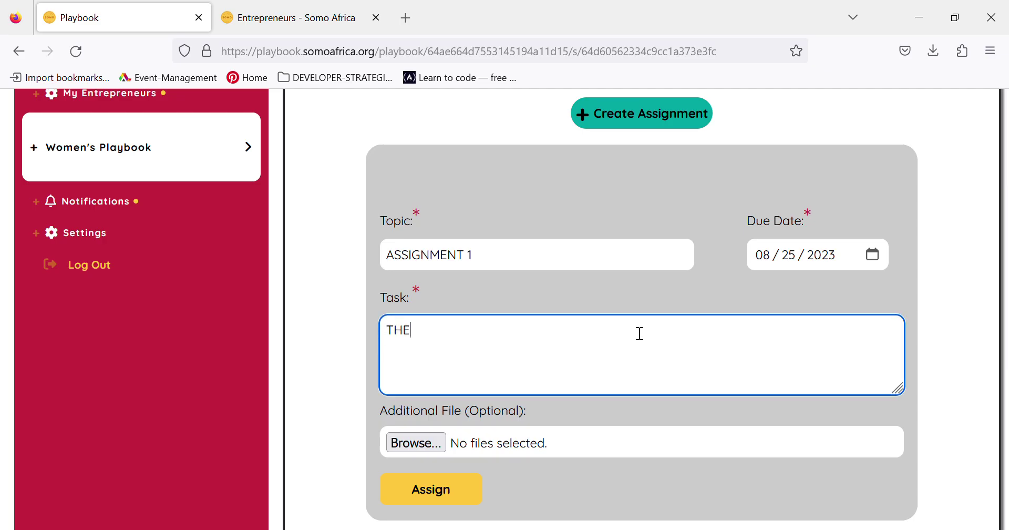
key("BackSpace")
key("BackSpace")
type("HIS")
key("BackSpace")
key("BackSpace")
key("BackSpace")
type("HI")
key("BackSpace")
key("BackSpace")
type("This is an assignment")
key("BackSpace")
type("nt")
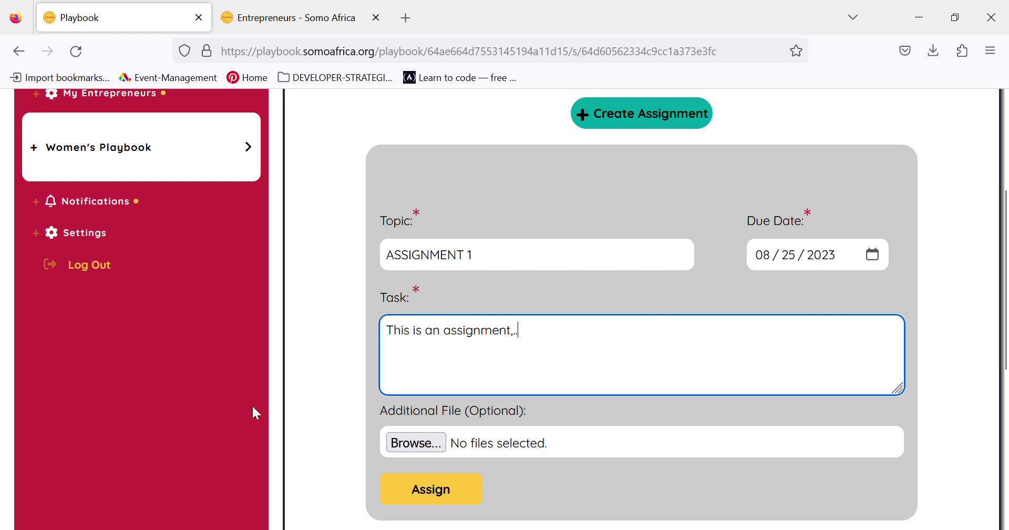
left_click(416, 444)
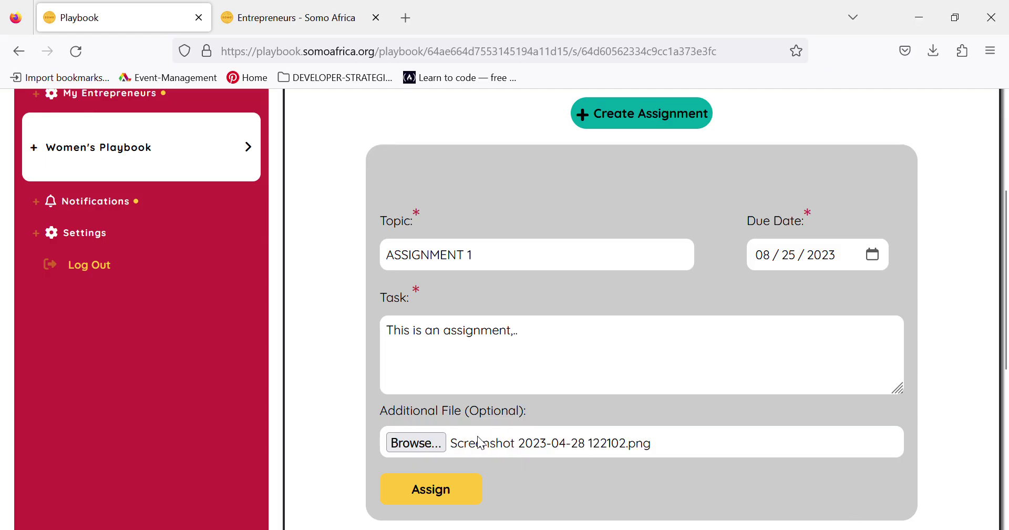
left_click(451, 496)
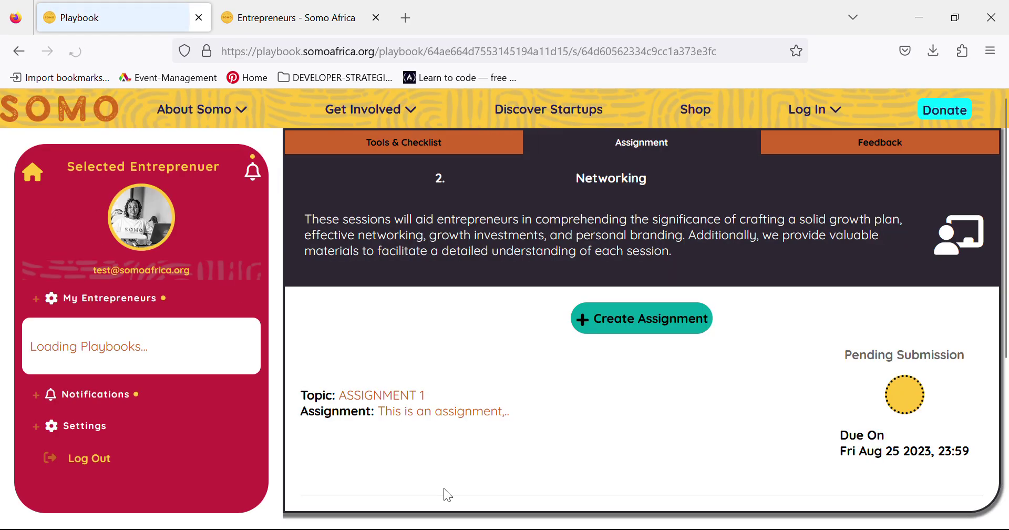
- Check the posted assignment's topic, description and due date
triple_click(345, 401)
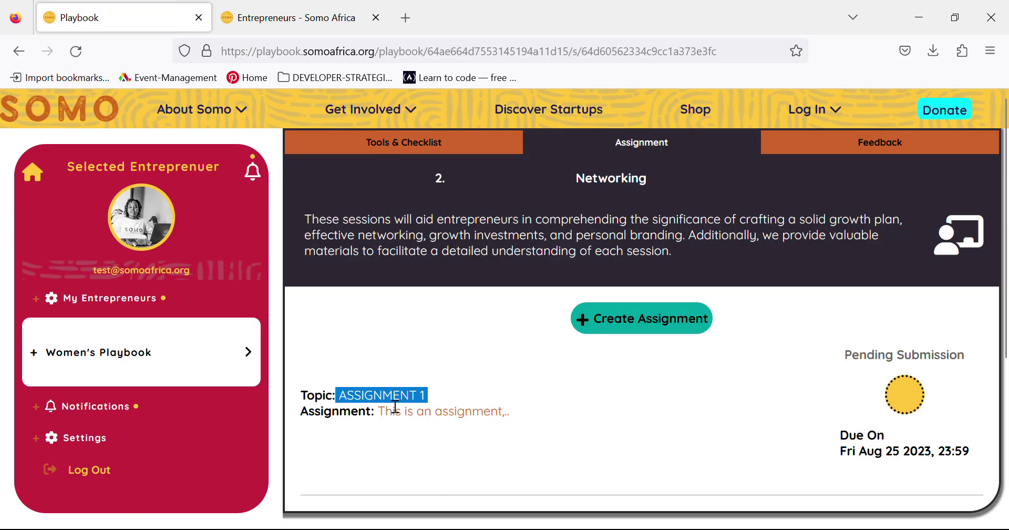
left_click_drag(381, 417, 532, 481)
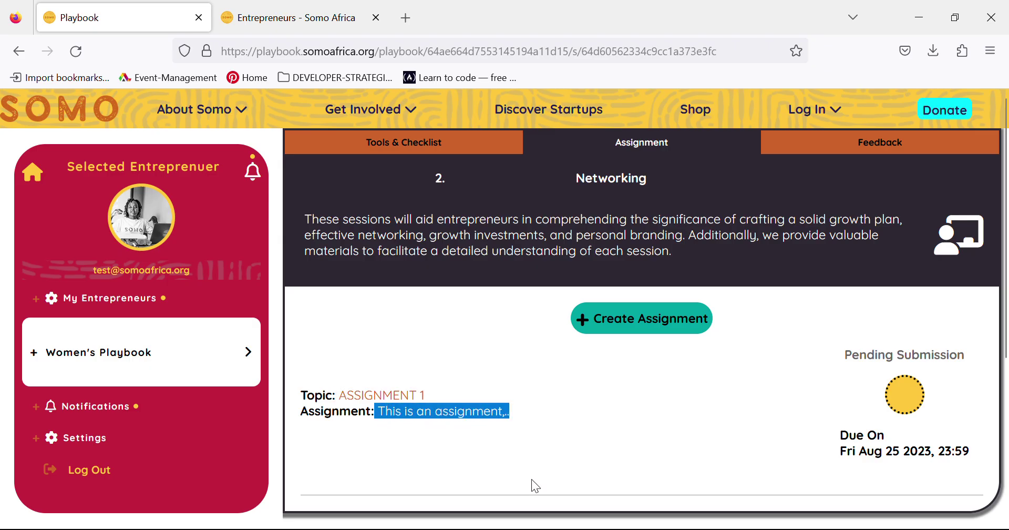
double_click(895, 454)
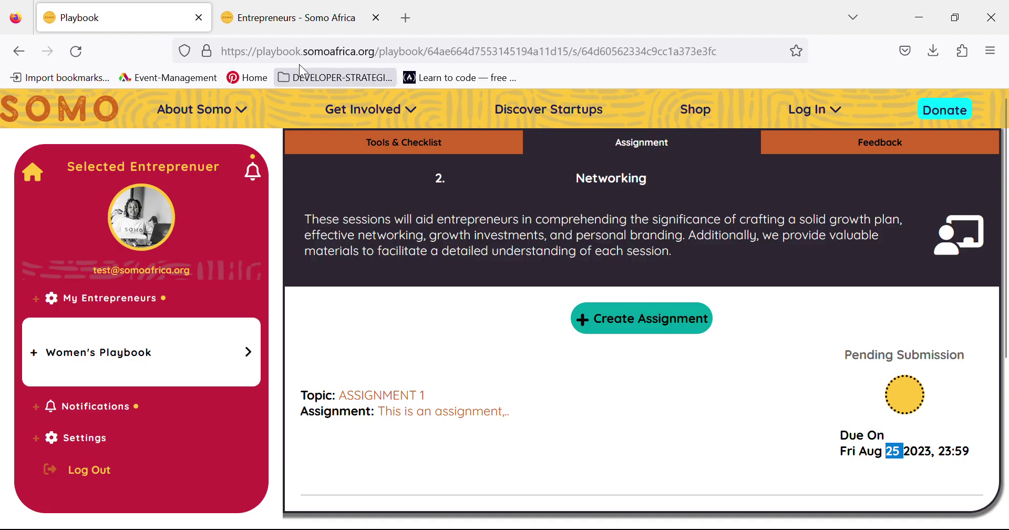
left_click(291, 23)
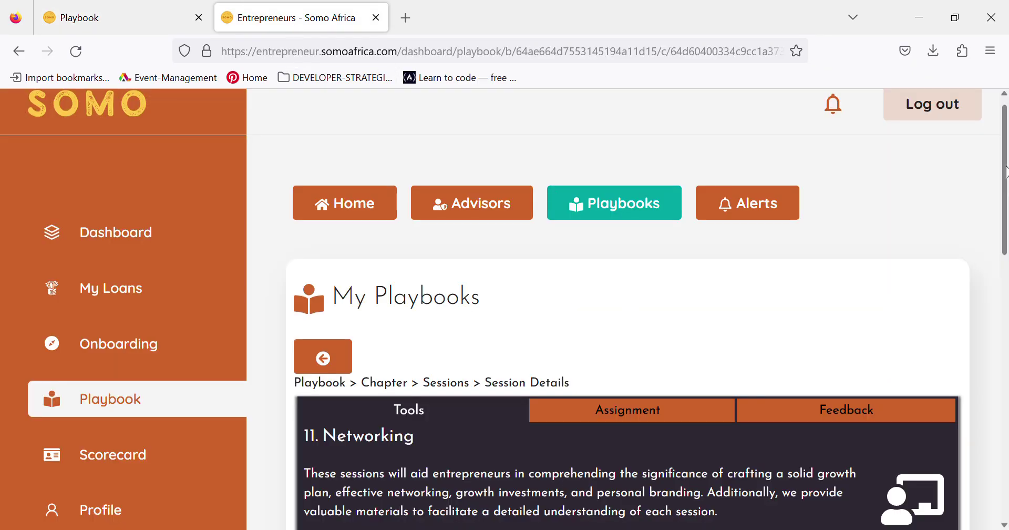
- Reload the portal and reopen the Networking session's Assignment tab
scroll(1007, 171, "down", 2)
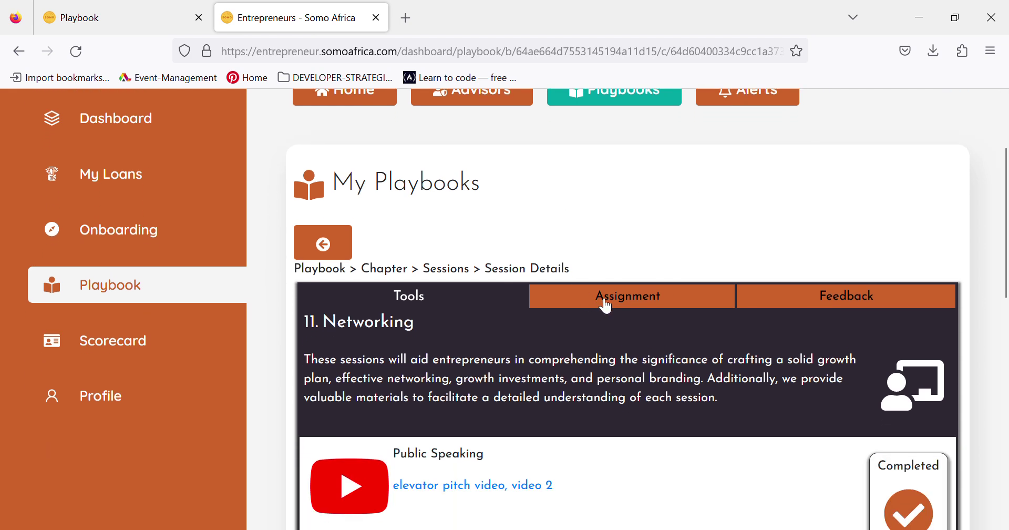
left_click(607, 302)
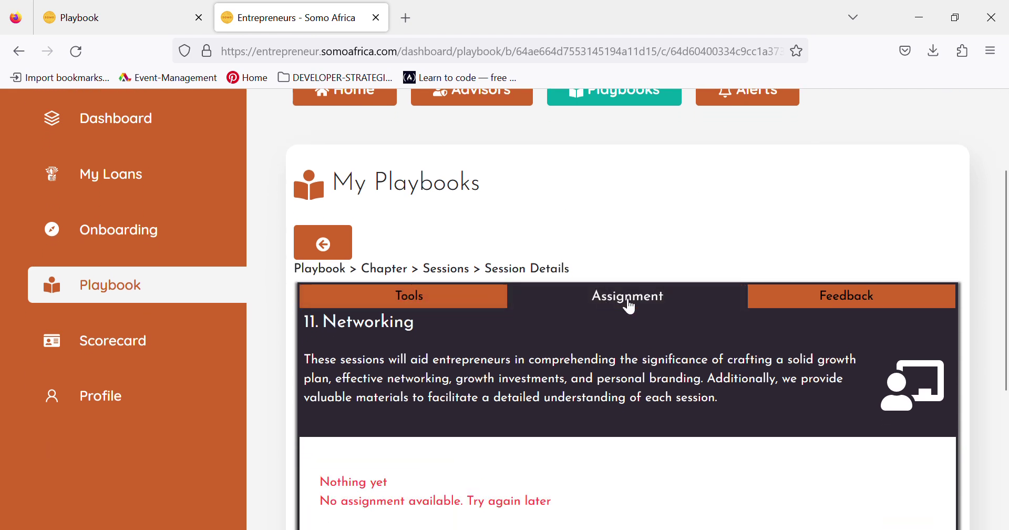
scroll(1005, 274, "down", 2)
scroll(1004, 274, "down", 2)
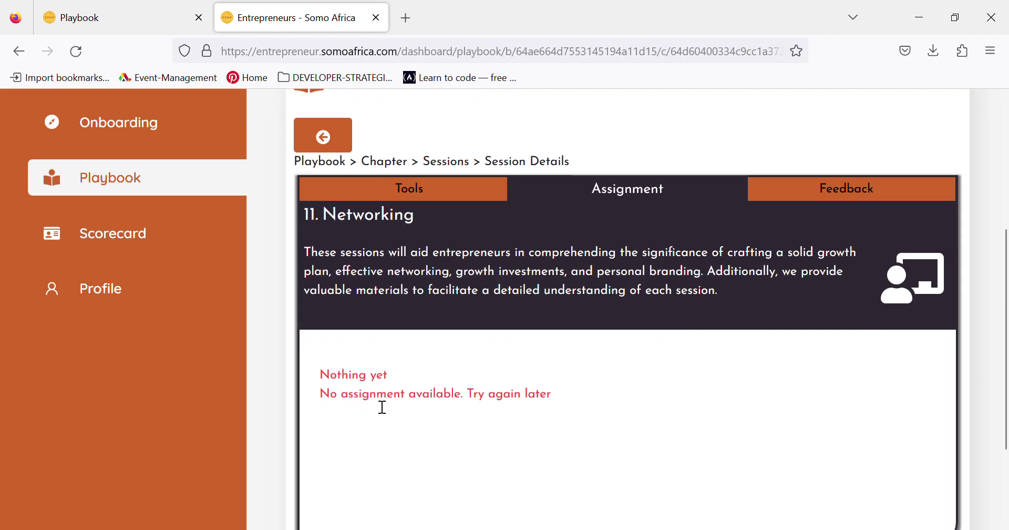
left_click(76, 52)
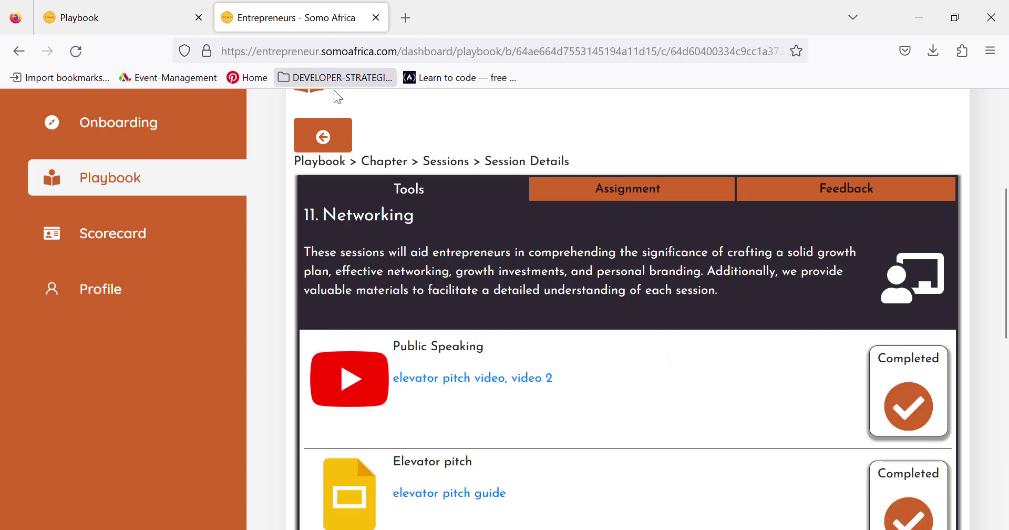
left_click(613, 195)
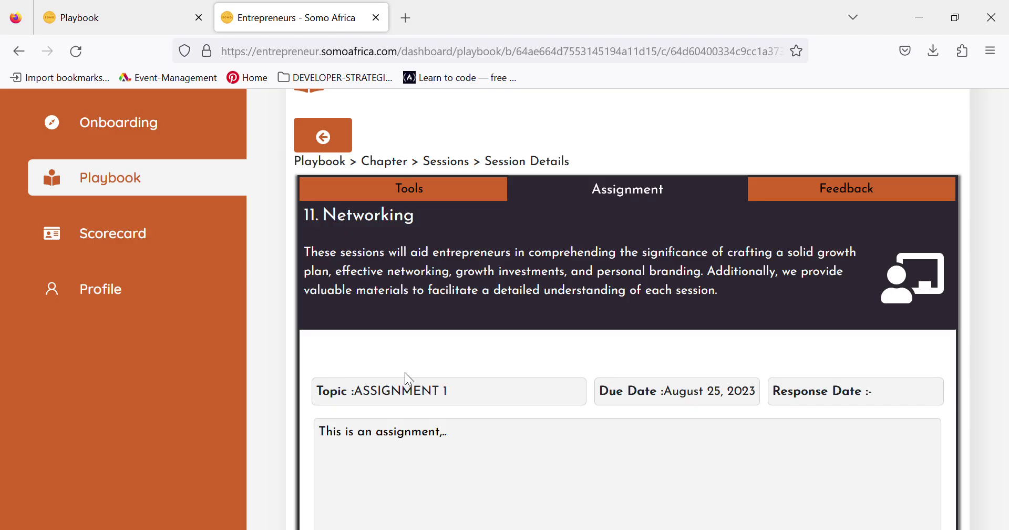
- Review ASSIGNMENT 1's topic, August 25, 2023 due date, task text and File 01
left_click_drag(455, 393, 367, 394)
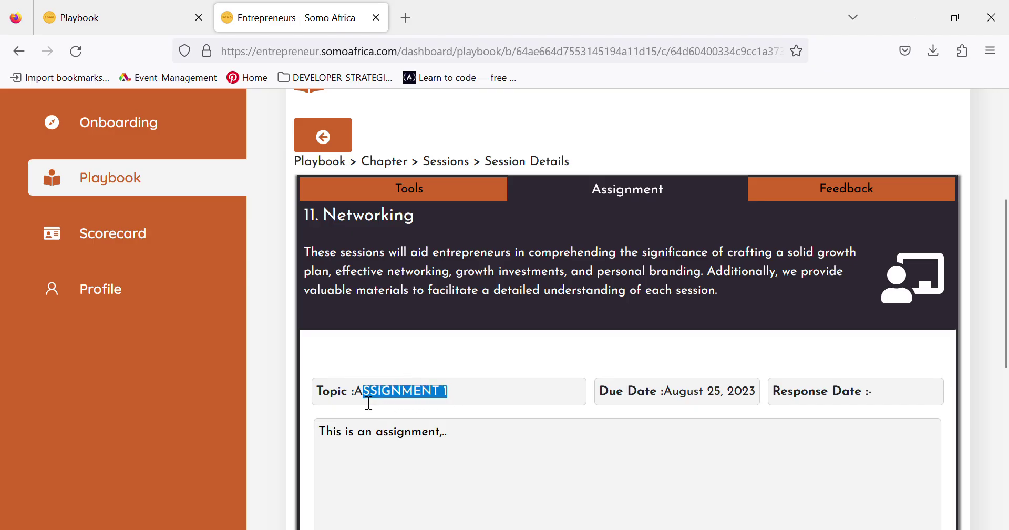
double_click(717, 393)
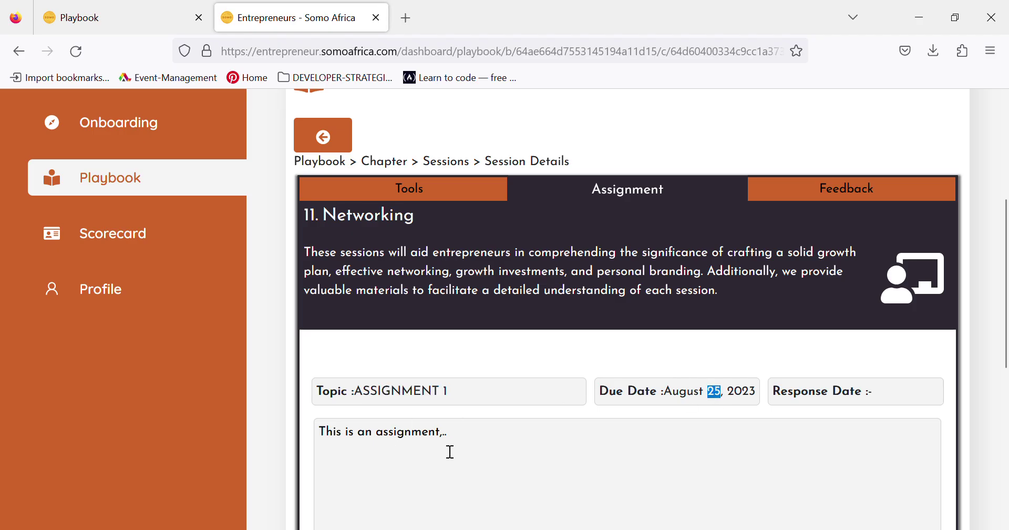
left_click_drag(459, 442, 326, 436)
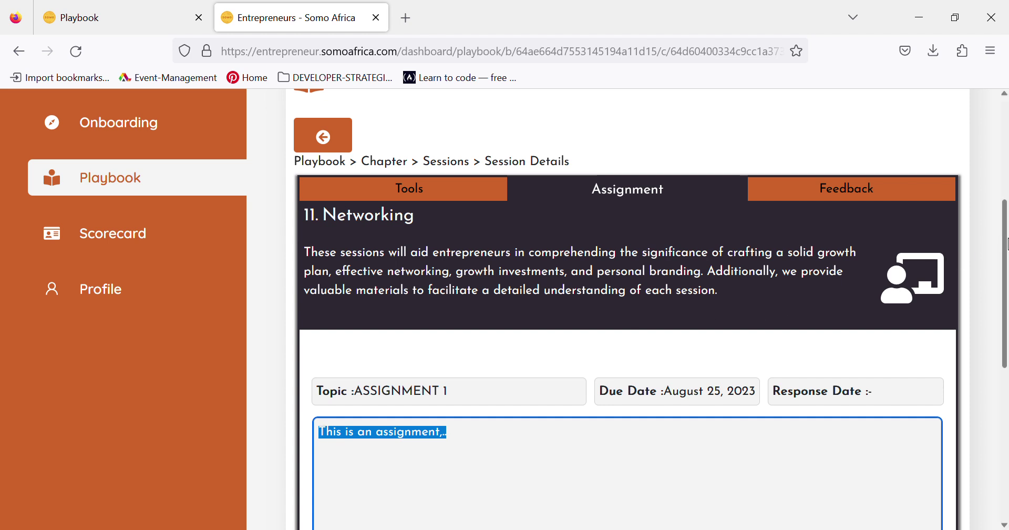
left_click(853, 348)
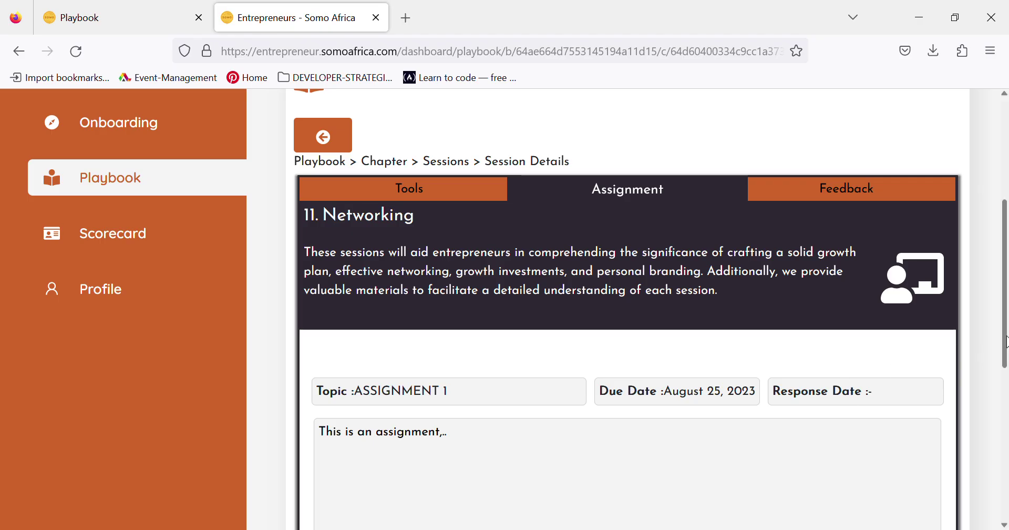
left_click_drag(1006, 342, 1006, 423)
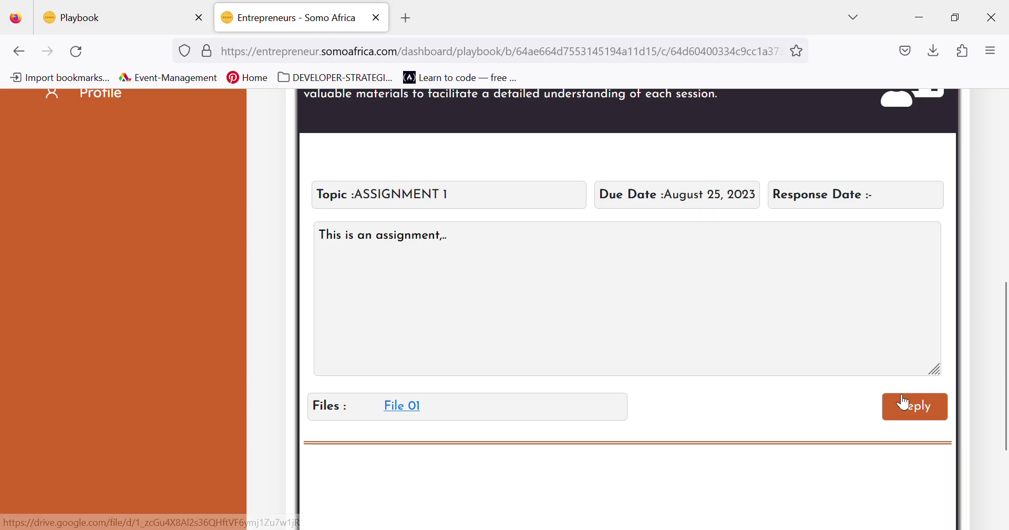
scroll(1004, 377, "down", 2)
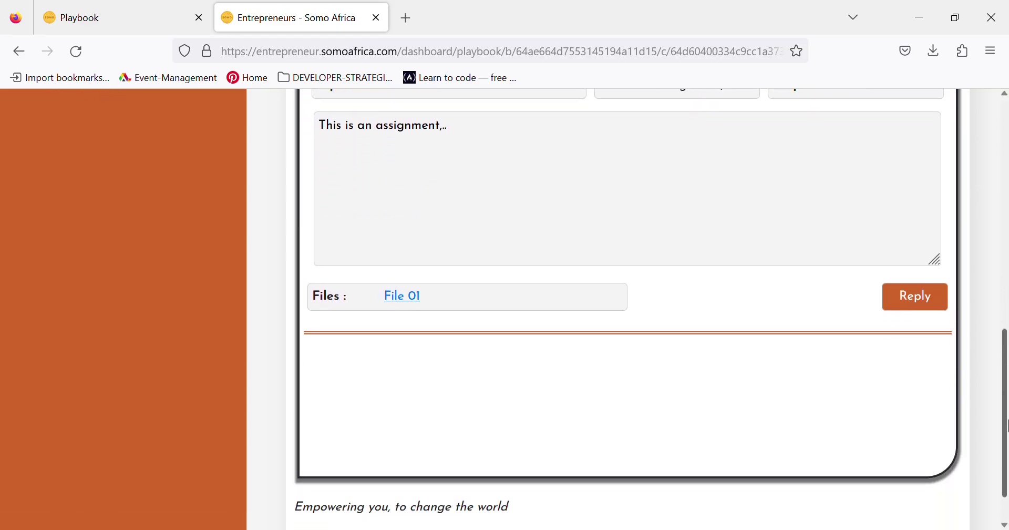
- Write the answer 'This an answer to the assignment' in the Reply form
left_click(917, 295)
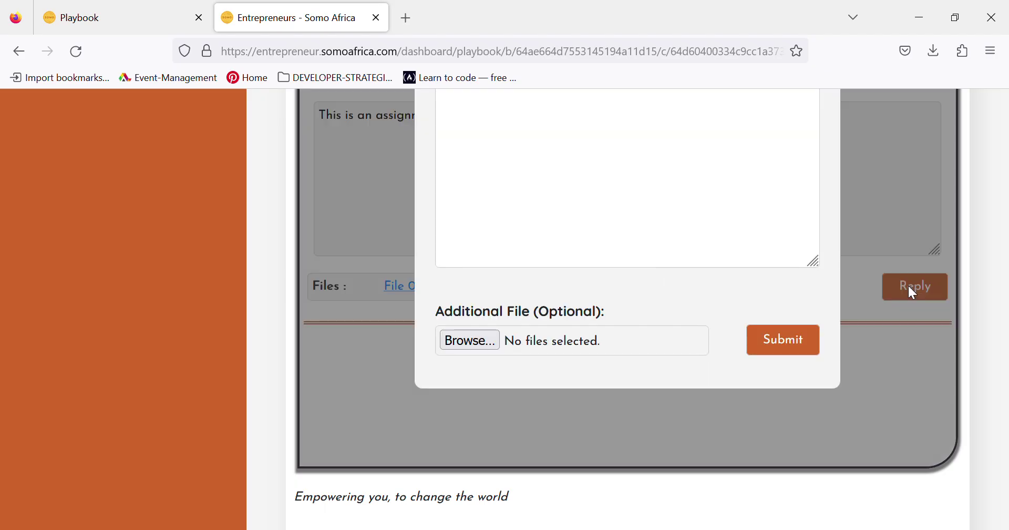
left_click_drag(1006, 390, 998, 300)
left_click(491, 361)
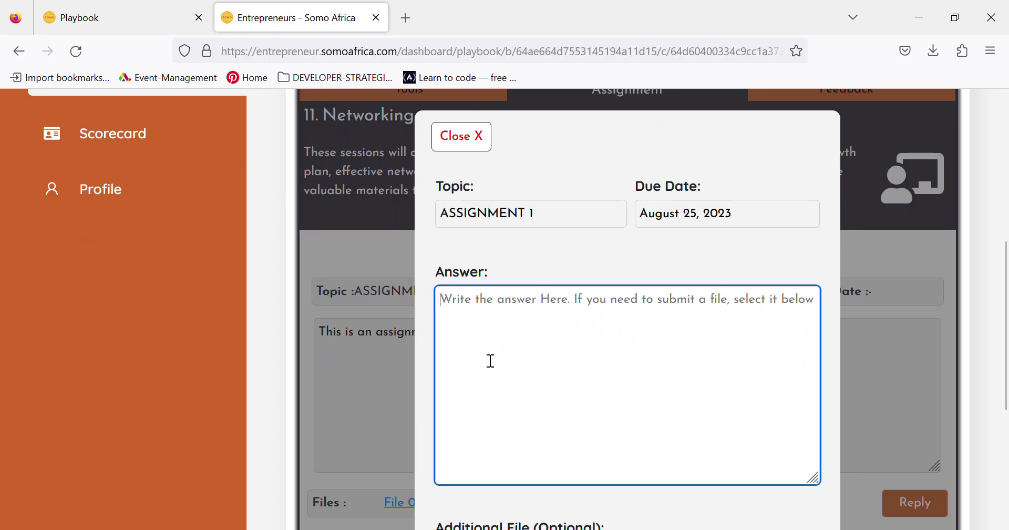
type("This an an")
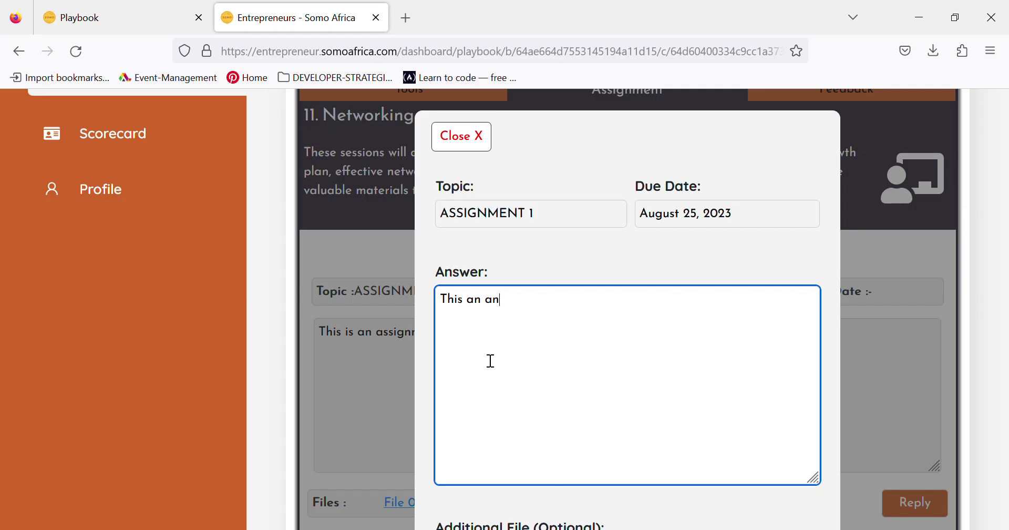
type("swee")
key("BackSpace")
key("BackSpace")
type("r to the assignment")
left_click(819, 277)
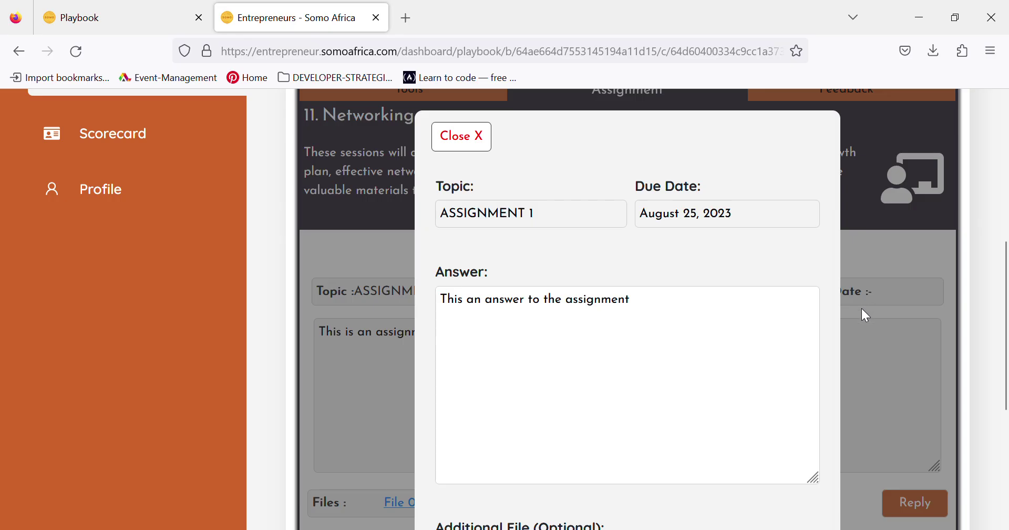
- Attach the screenshot file and submit the answer
scroll(850, 338, "down", 3)
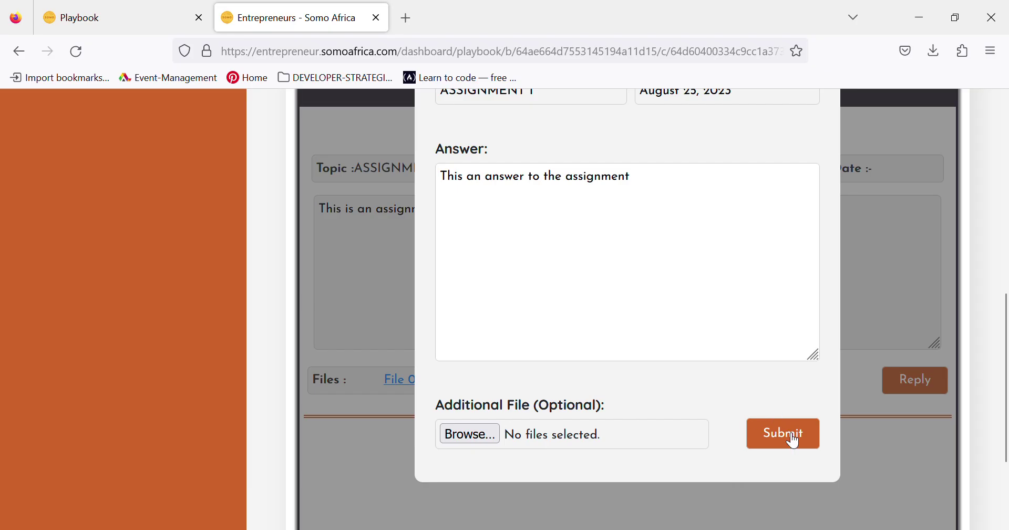
left_click(471, 433)
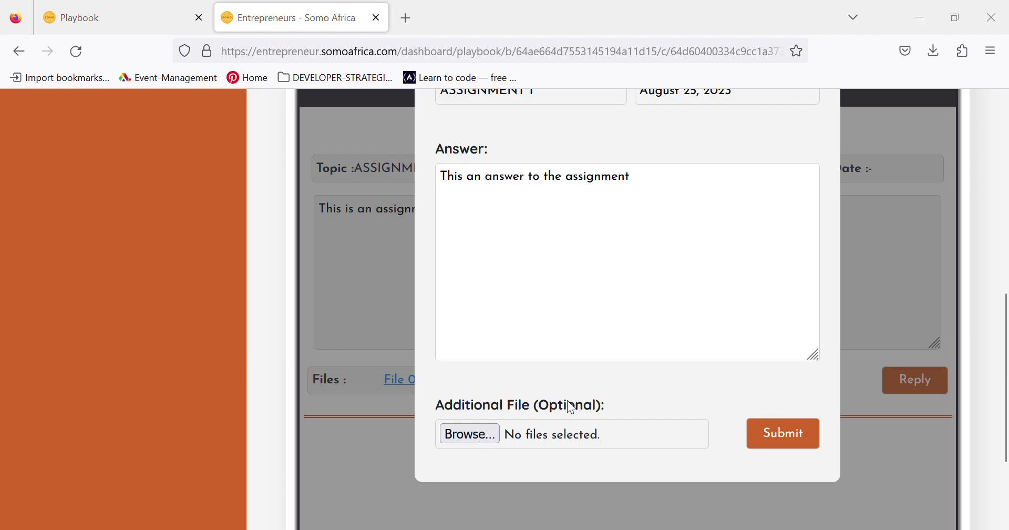
left_click(850, 509)
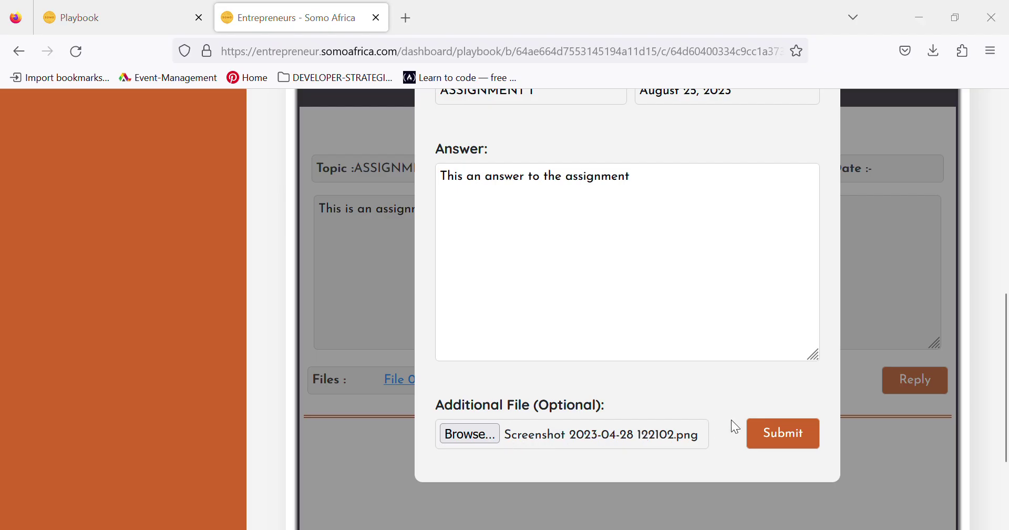
left_click(792, 436)
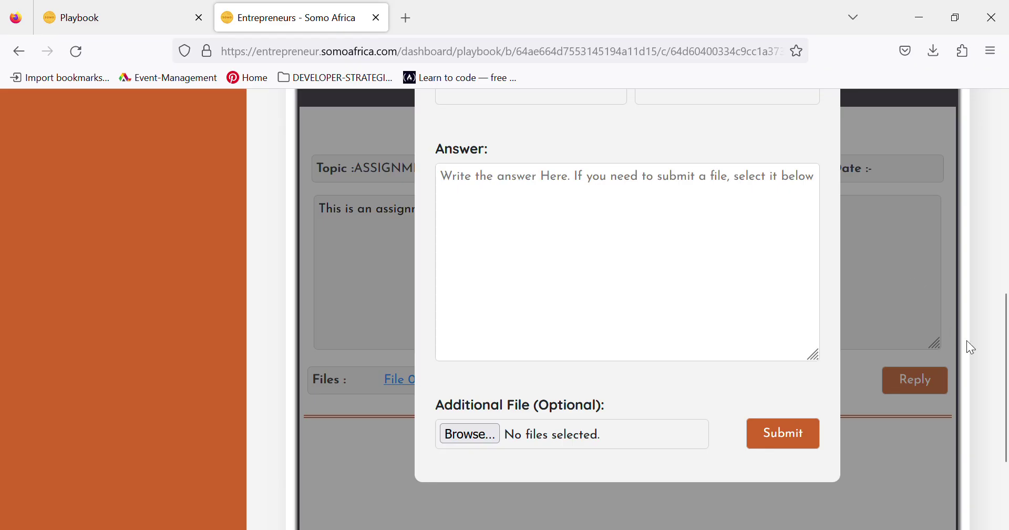
- Close the entrepreneur's answer form and show the Networking session's Feedback section in the advisor Playbook
scroll(1005, 231, "up", 3)
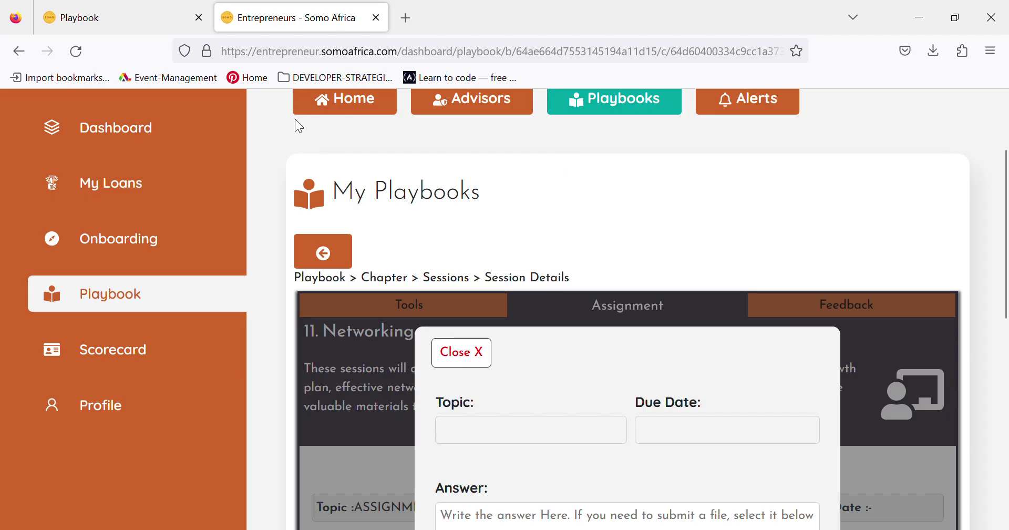
left_click(467, 364)
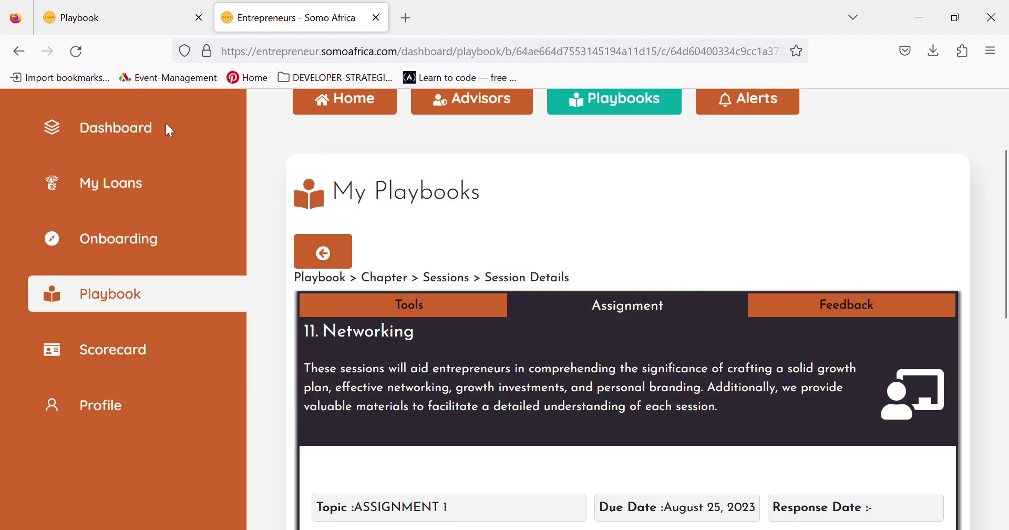
left_click(107, 8)
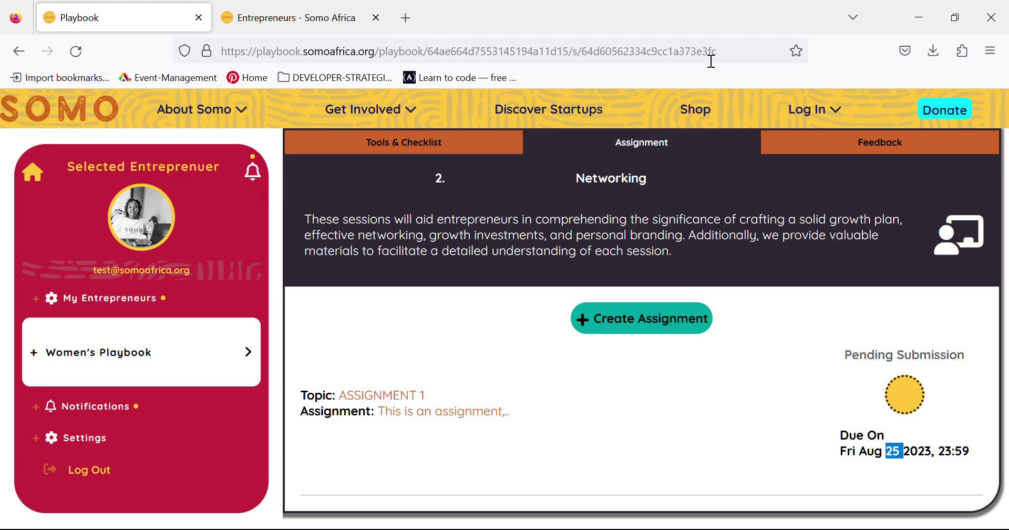
left_click(824, 151)
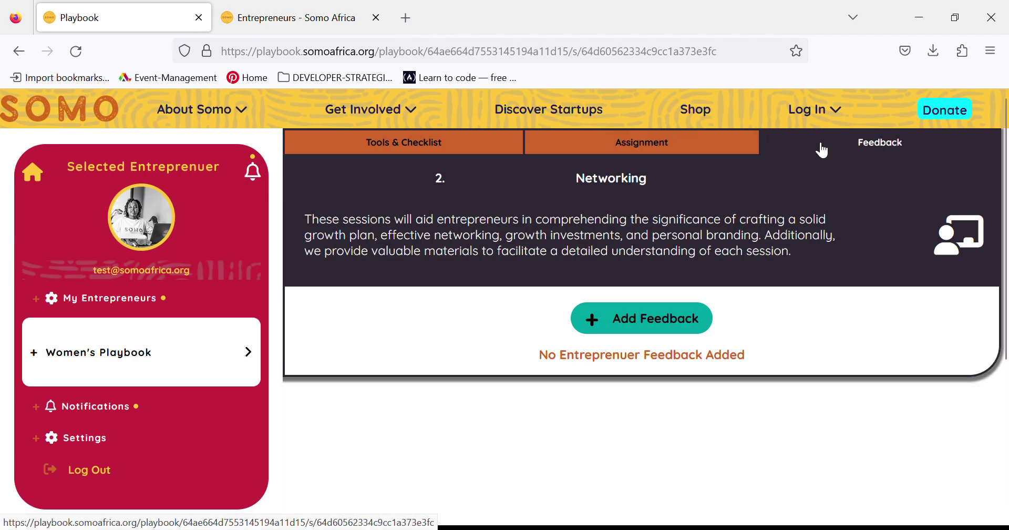
- Post a five-star rating with the comment 'Good job and progress' on the Networking session
left_click(670, 328)
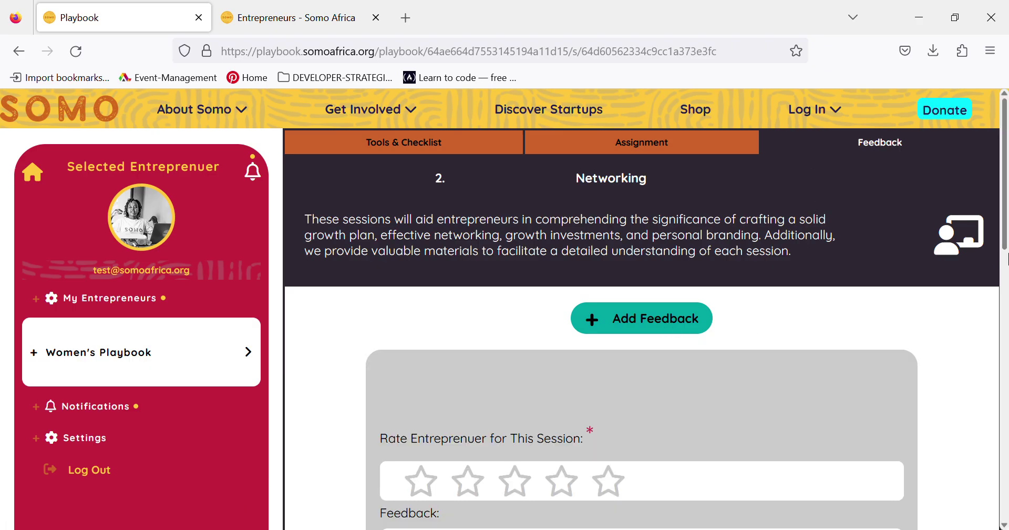
scroll(1005, 238, "down", 3)
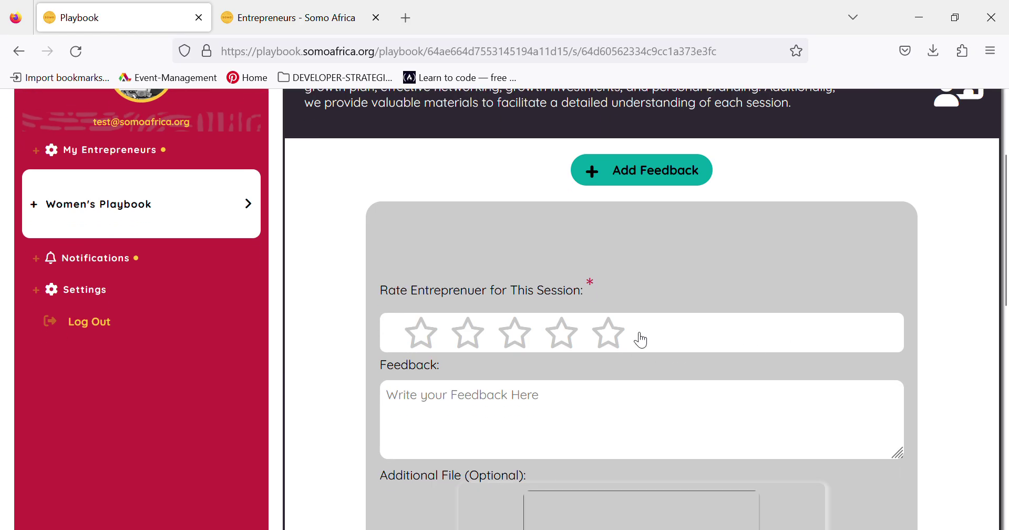
left_click(612, 344)
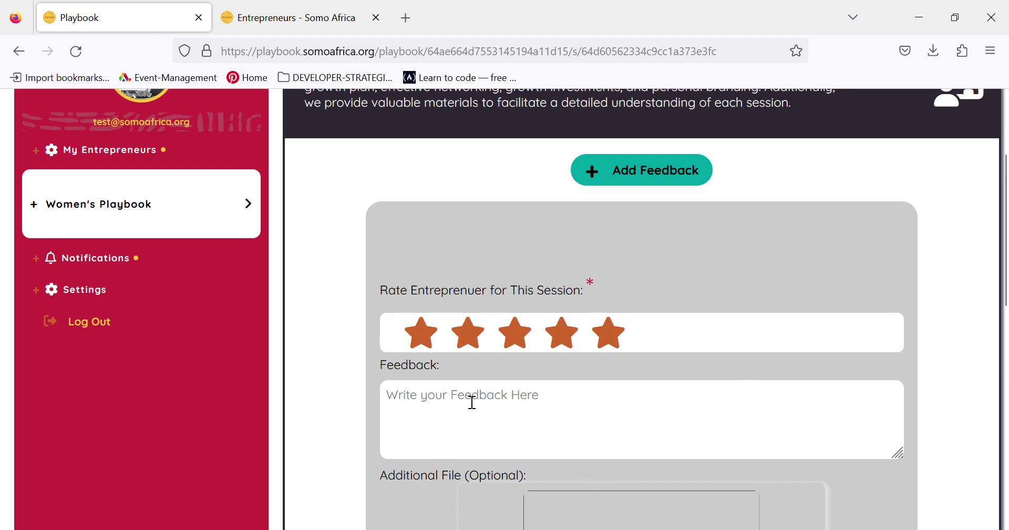
left_click(429, 448)
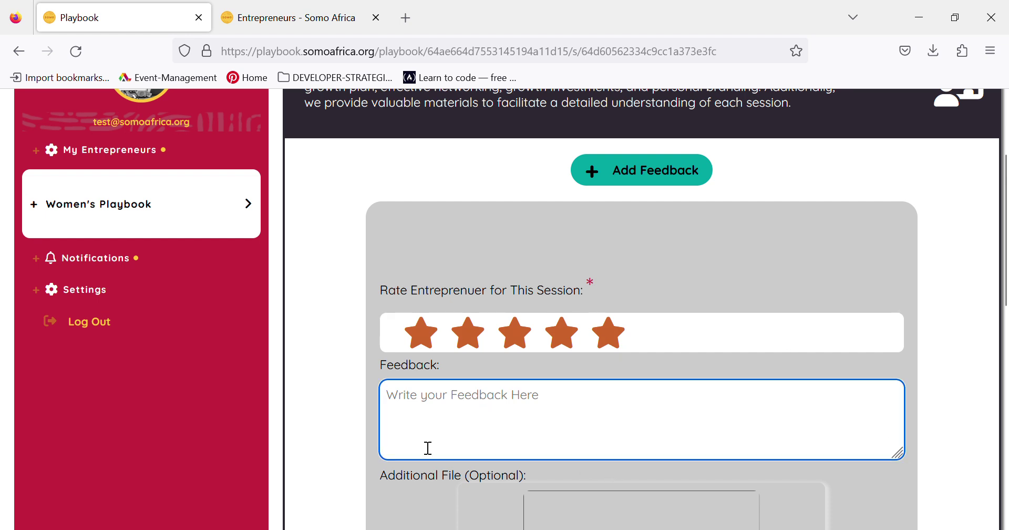
type("Good")
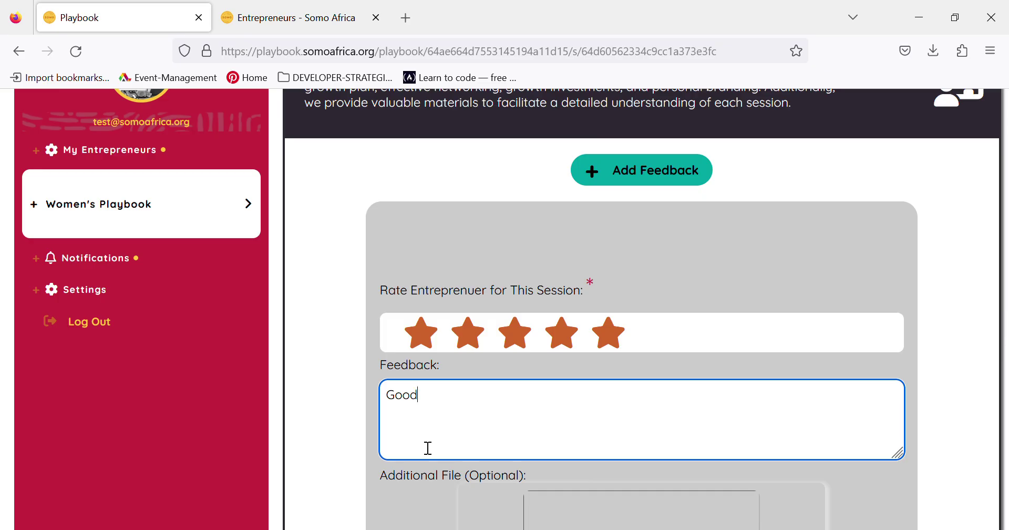
type(" job and progress")
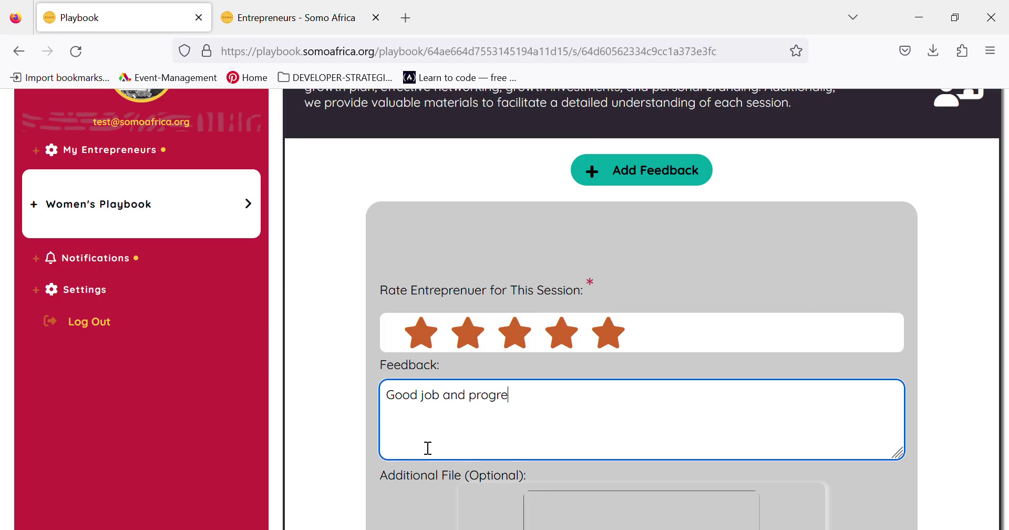
left_click(948, 384)
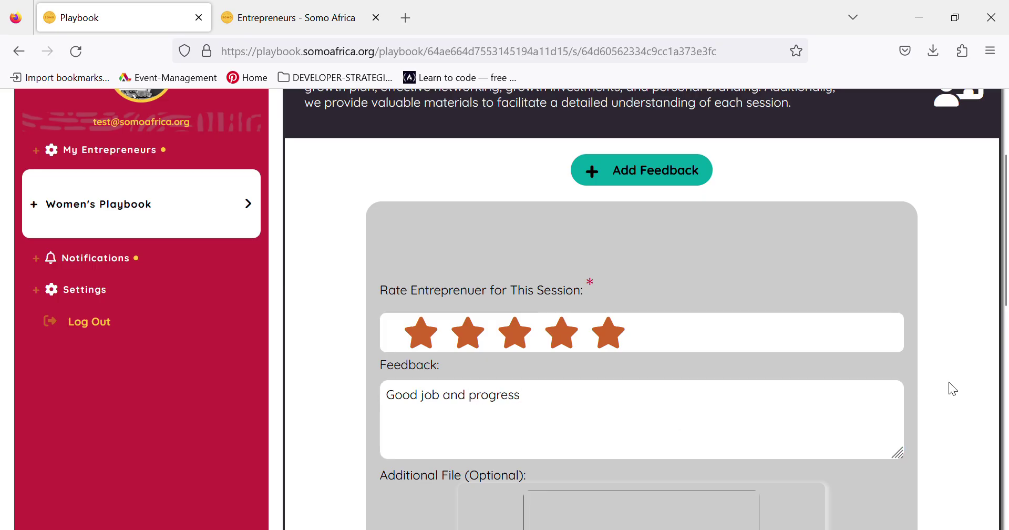
scroll(948, 384, "down", 3)
scroll(954, 389, "down", 2)
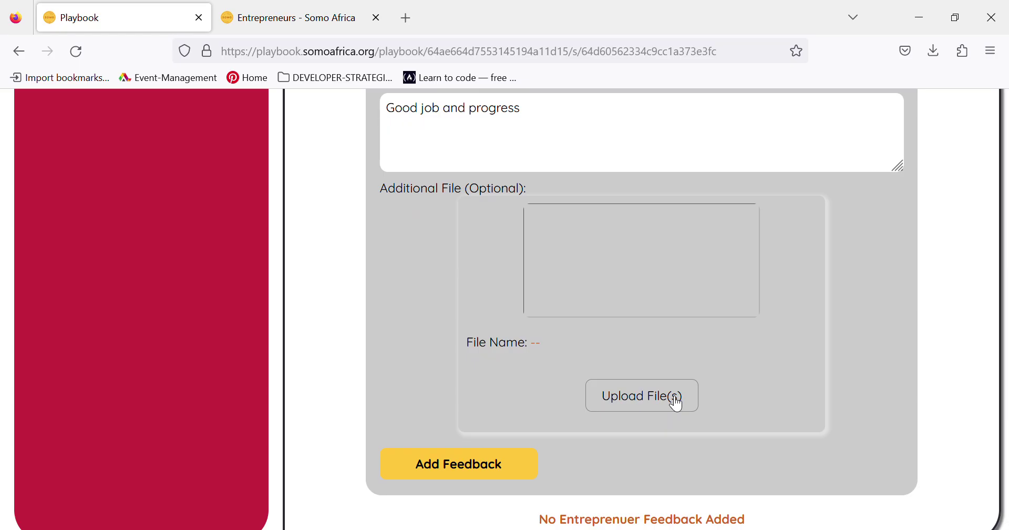
left_click(474, 474)
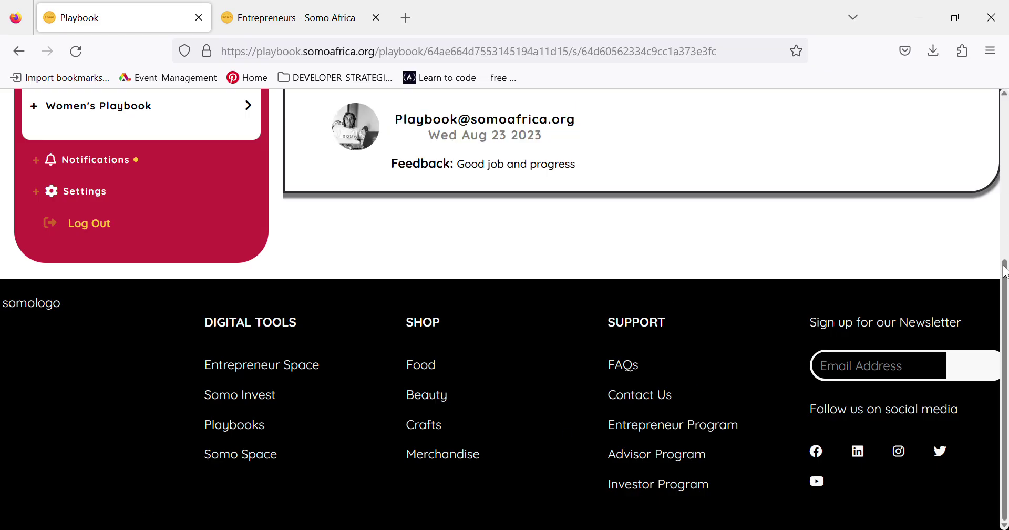
- Scroll up to view the new 'Good job and progress' feedback card dated Wed Aug 23 2023
left_click_drag(1005, 273, 987, 184)
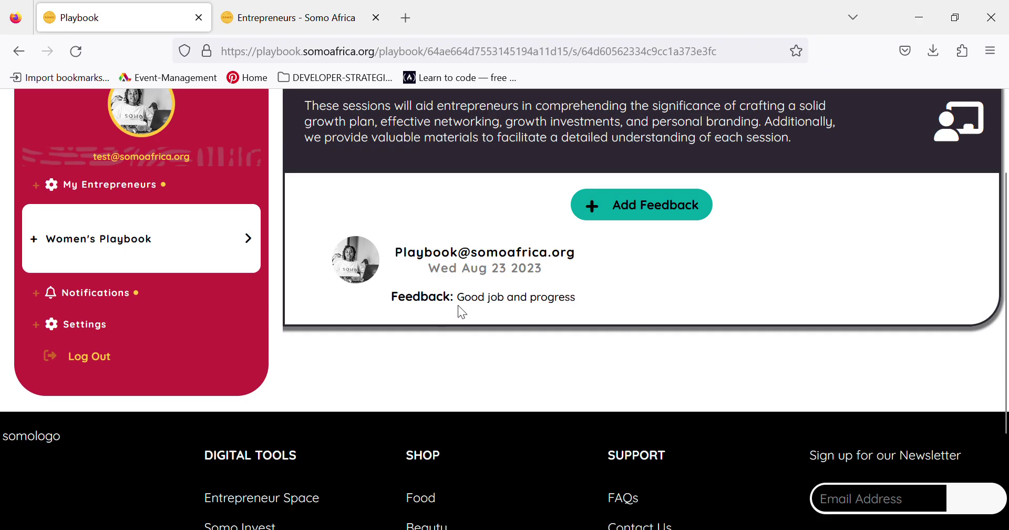
- In the entrepreneur portal, reload the Networking session page and reopen its Feedback section
left_click(276, 18)
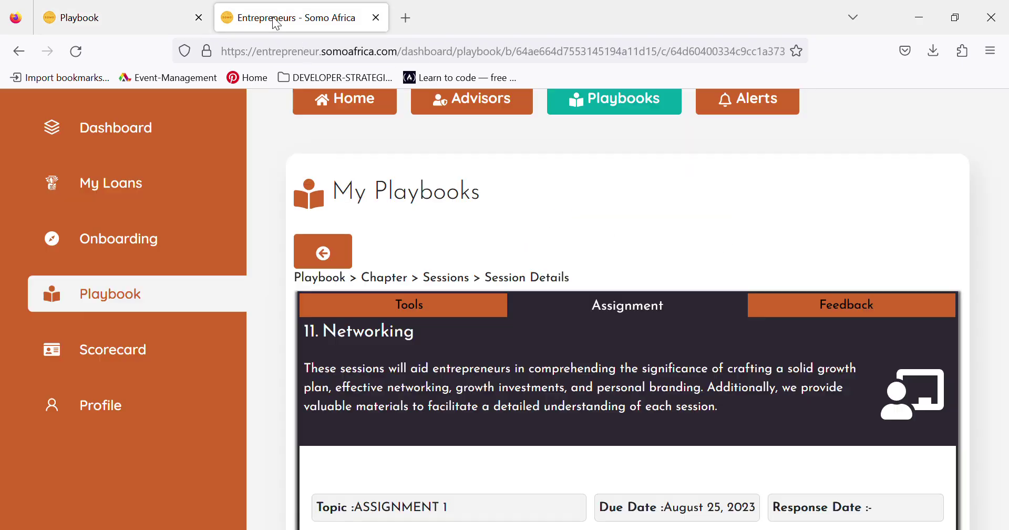
left_click(833, 312)
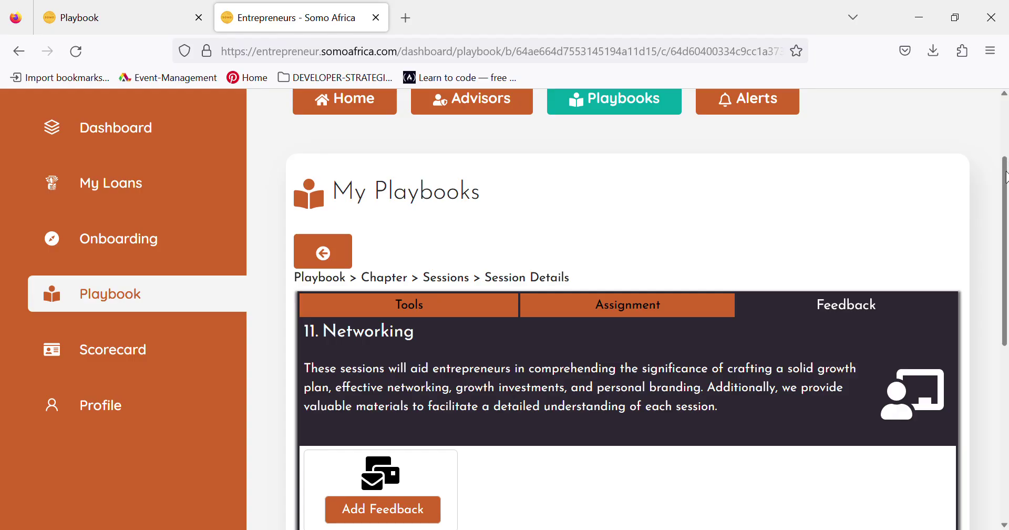
left_click_drag(1006, 176, 1005, 271)
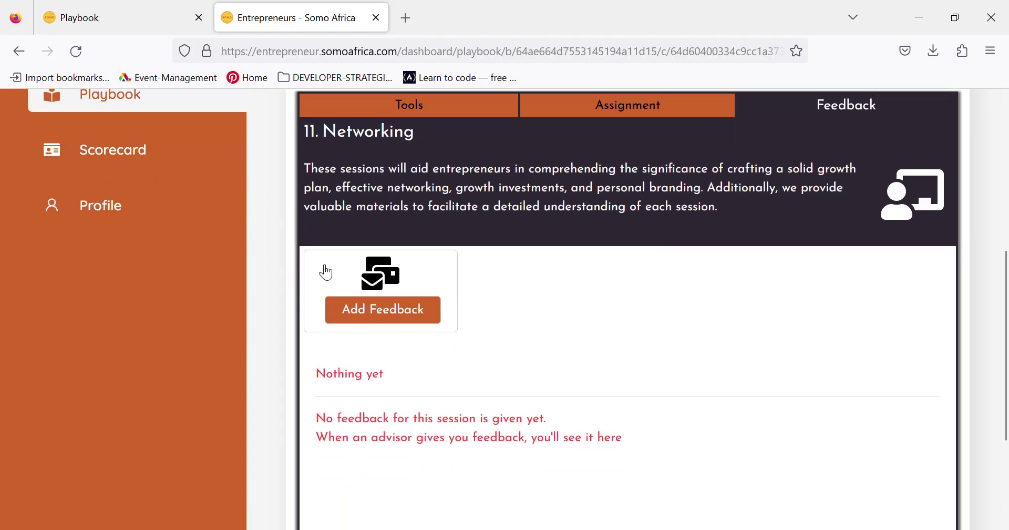
left_click(81, 55)
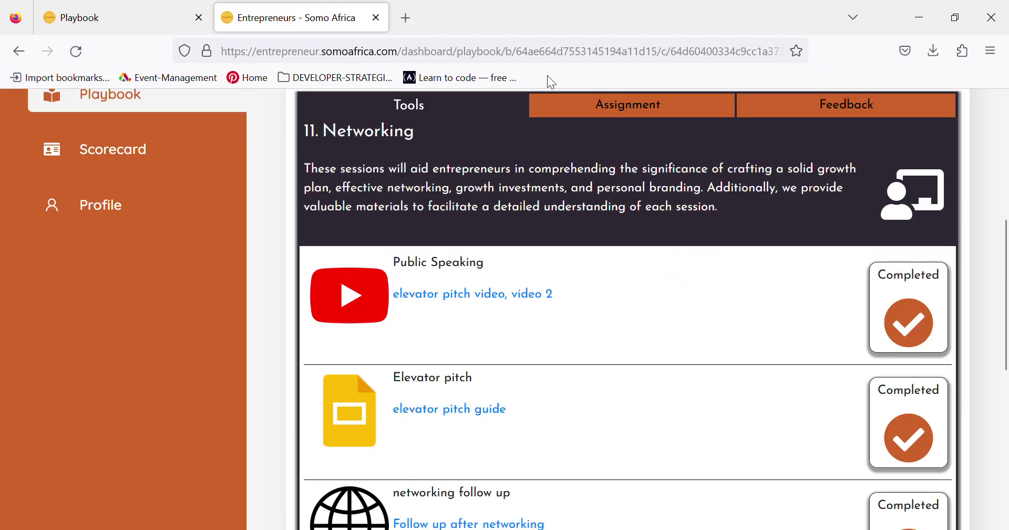
scroll(1007, 242, "up", 3)
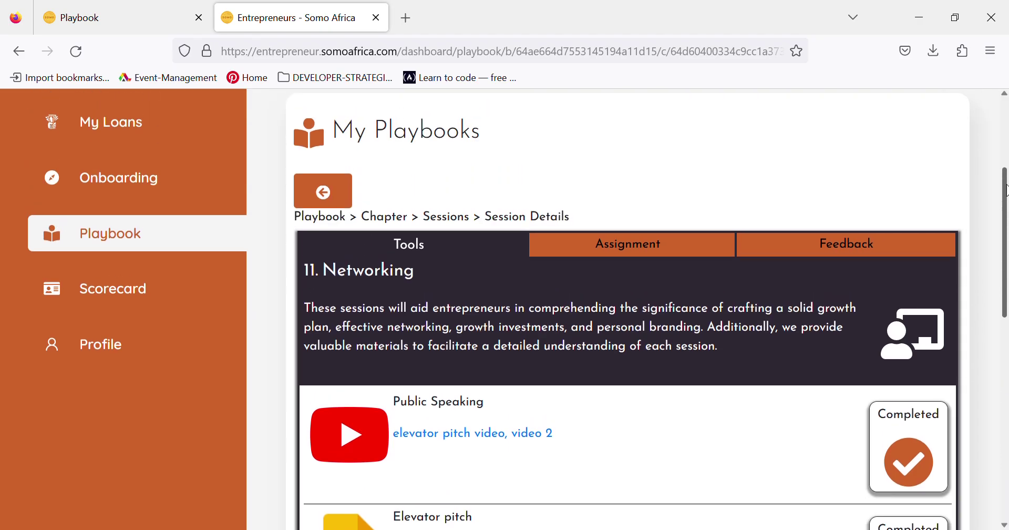
left_click(831, 253)
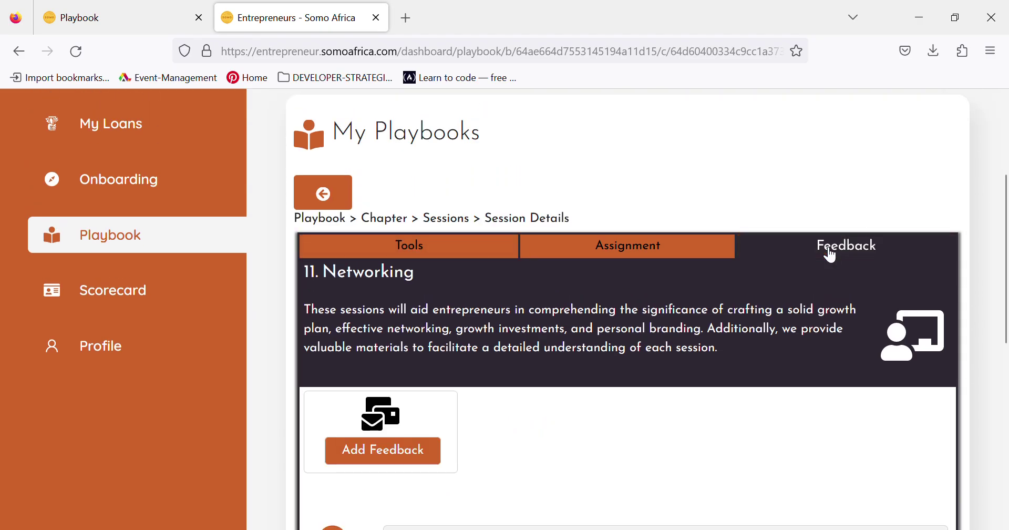
- Scroll to the advisor's 'Good job and progress' feedback and highlight its header and comment
scroll(1007, 215, "down", 5)
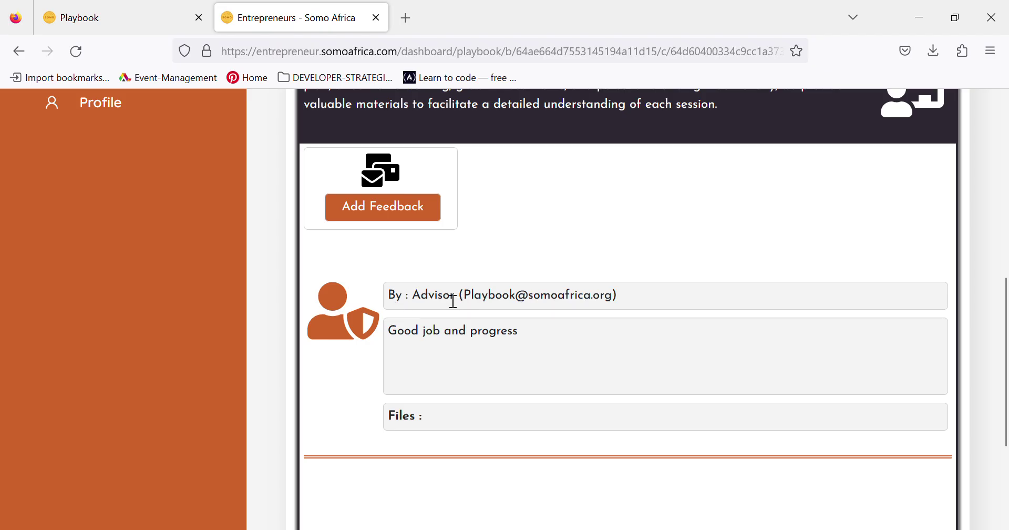
left_click_drag(463, 298, 591, 295)
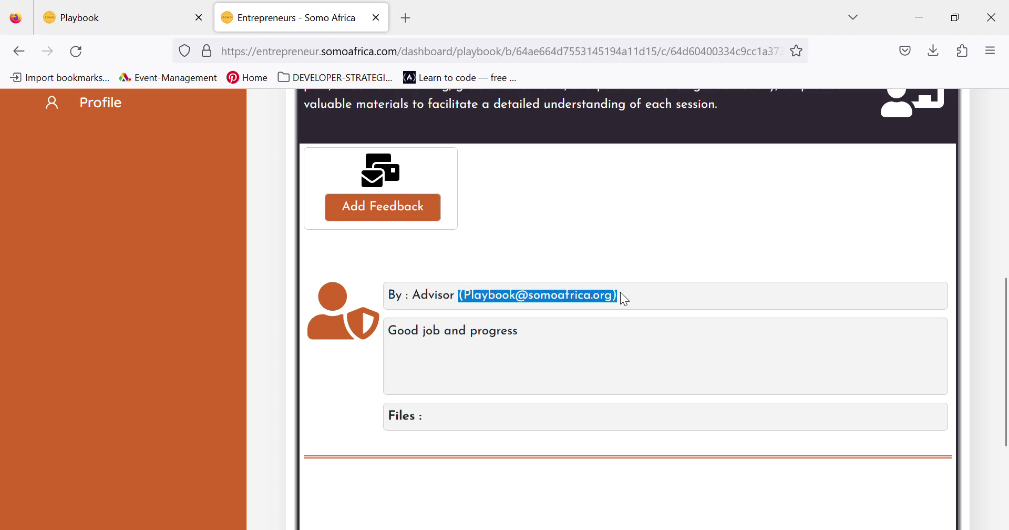
left_click_drag(461, 302, 409, 307)
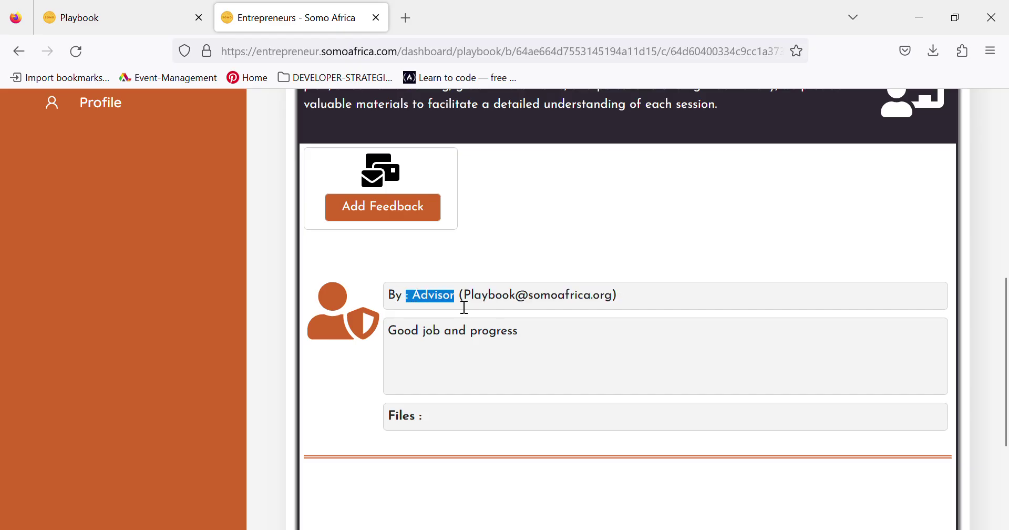
left_click_drag(394, 337, 519, 339)
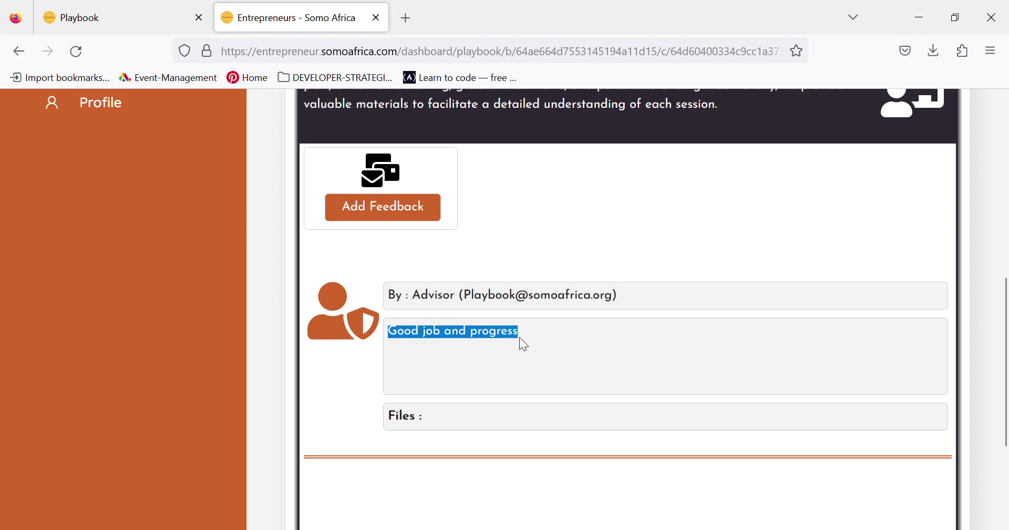
left_click(432, 422)
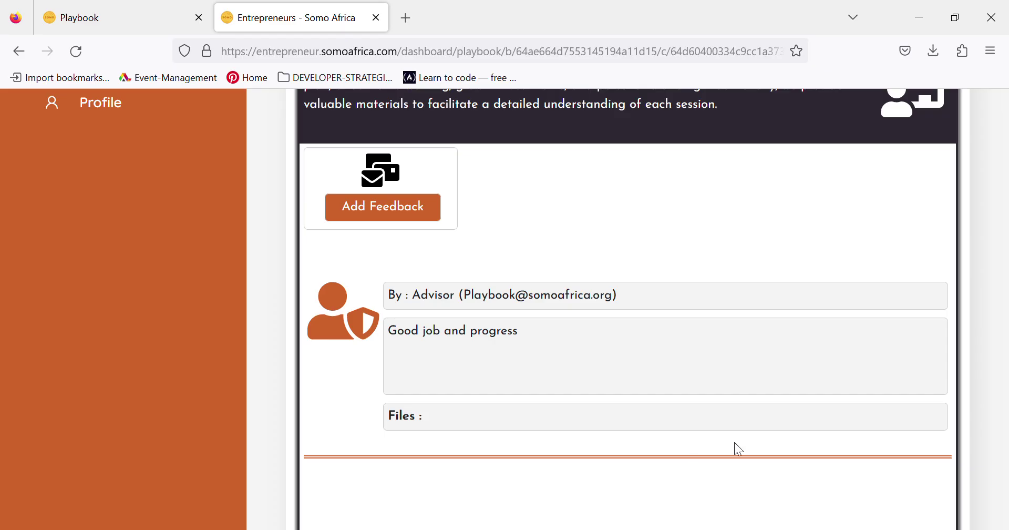
left_click_drag(1005, 410, 980, 189)
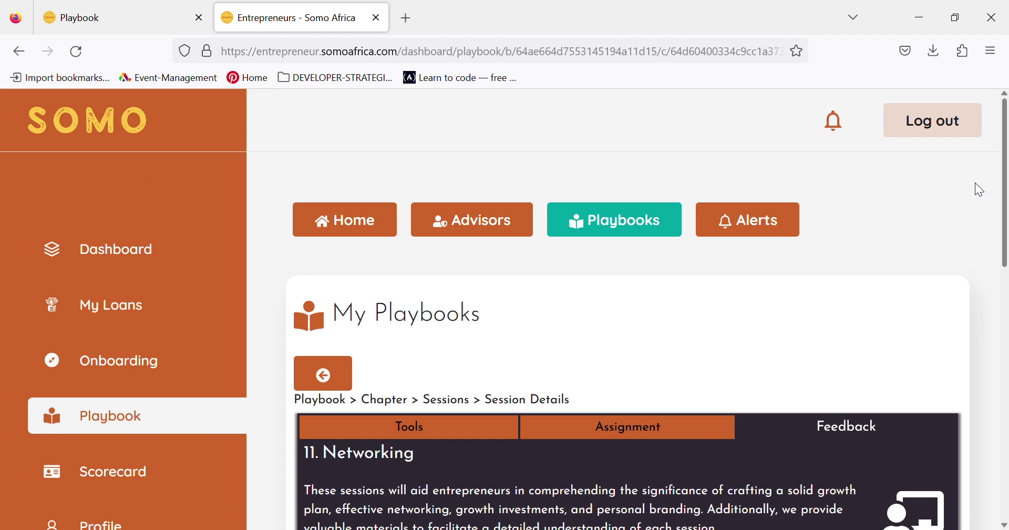